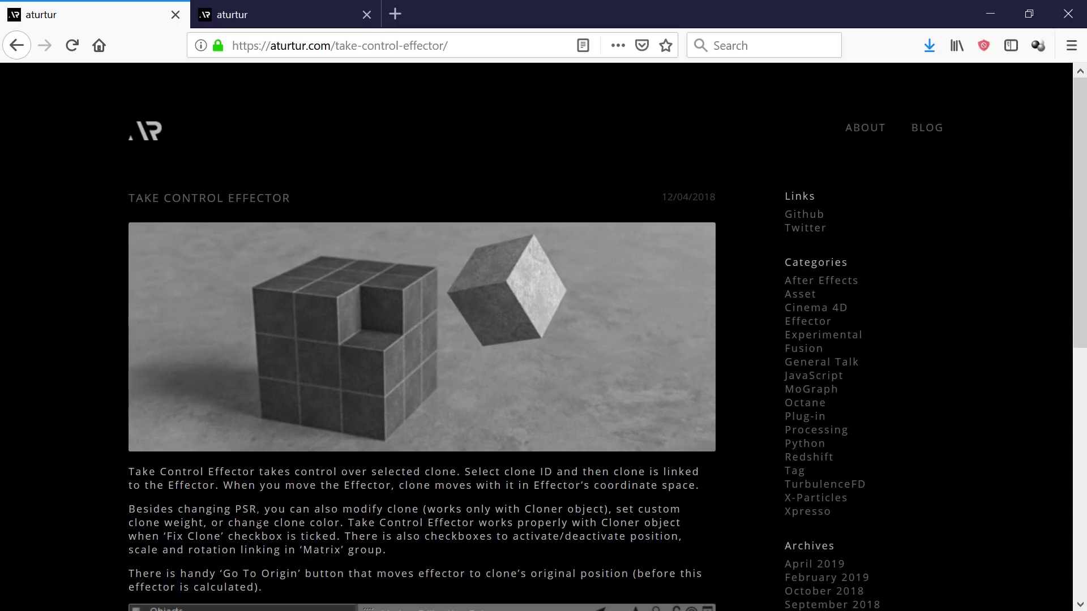
# - Review the Take Control Effector page and its author's About page, and locate the take_control_effector.c4d file link
pyautogui.scroll(-2, 400, 461)
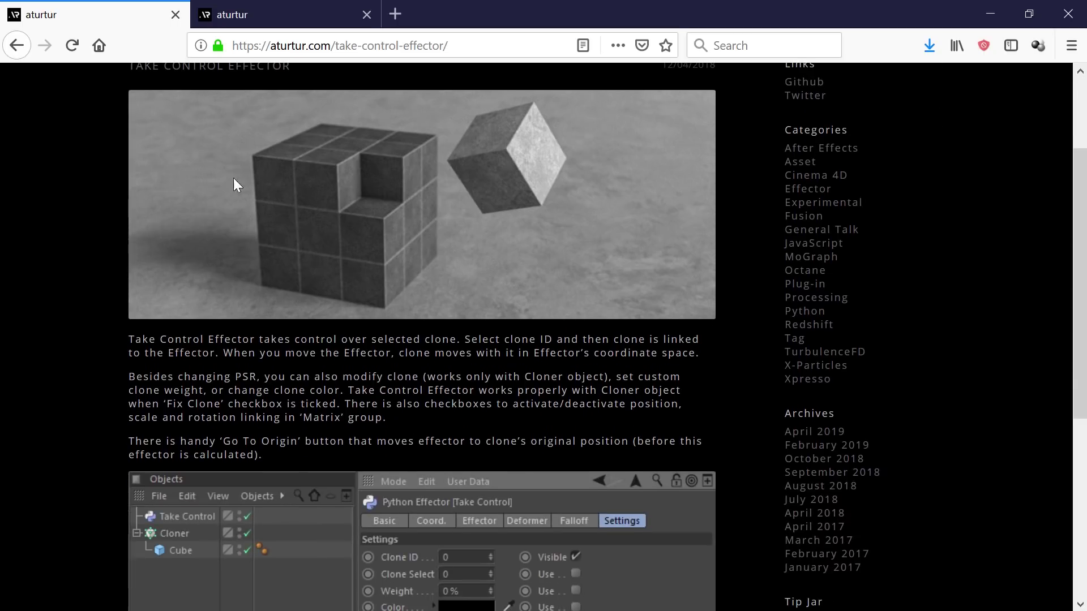
pyautogui.click(267, 13)
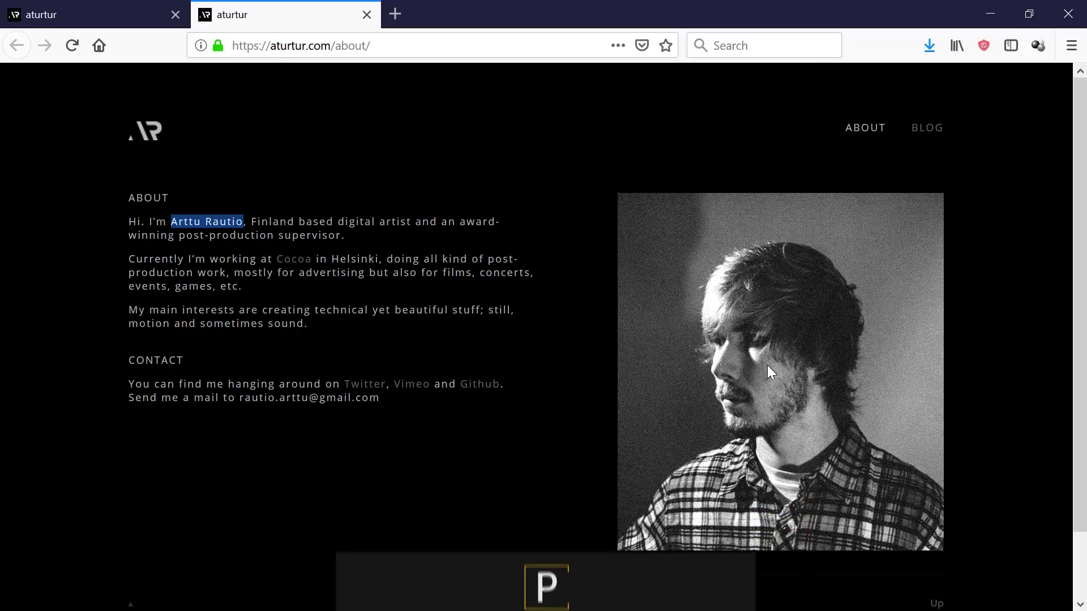
pyautogui.click(376, 342)
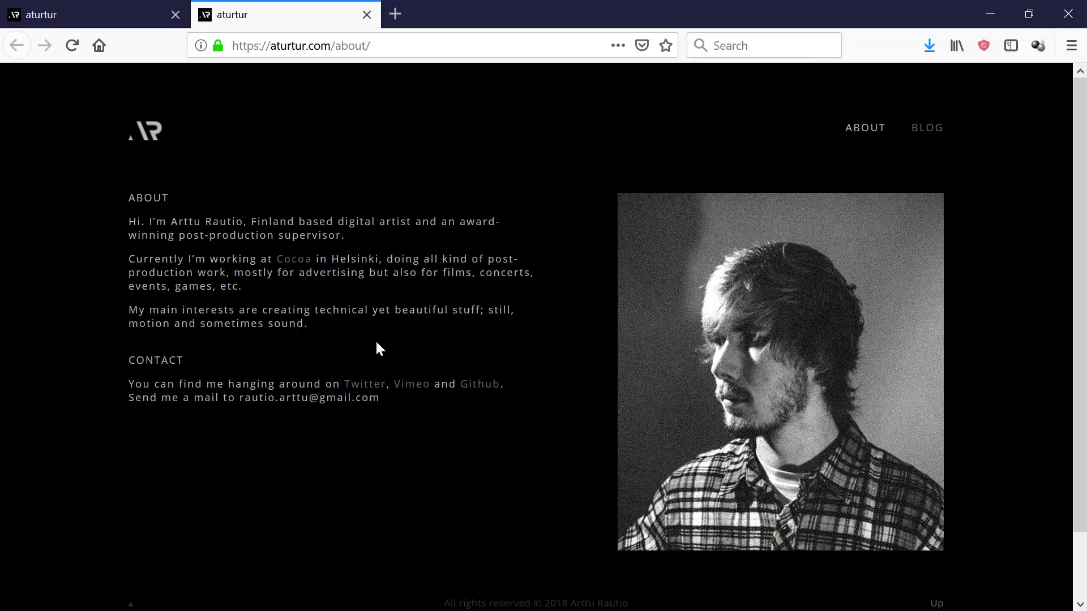
pyautogui.click(121, 18)
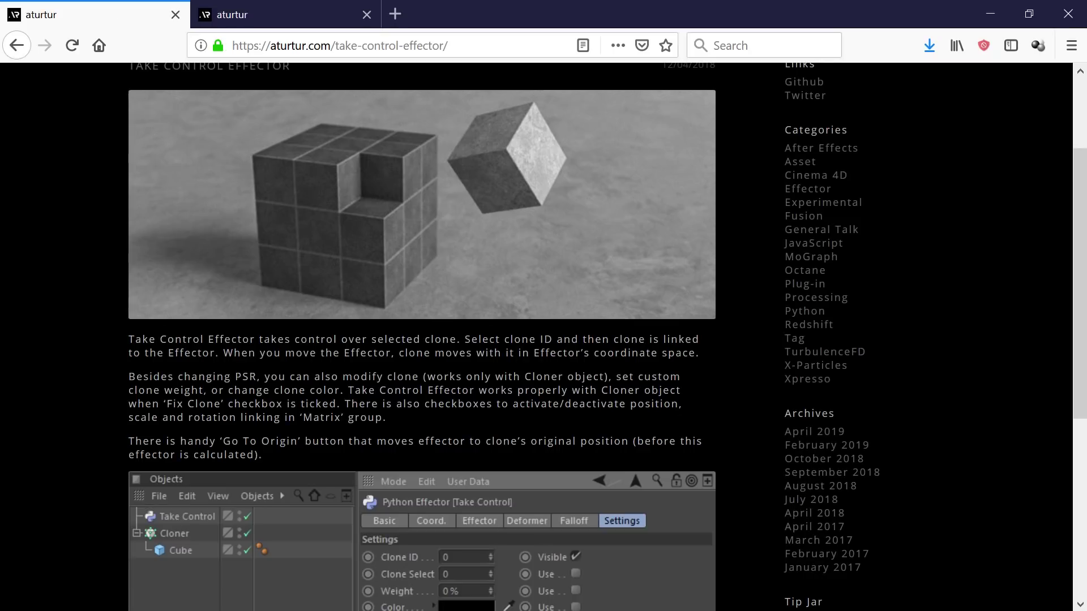
pyautogui.moveTo(1080, 245); pyautogui.dragTo(1076, 427)
pyautogui.moveTo(303, 404); pyautogui.dragTo(123, 406)
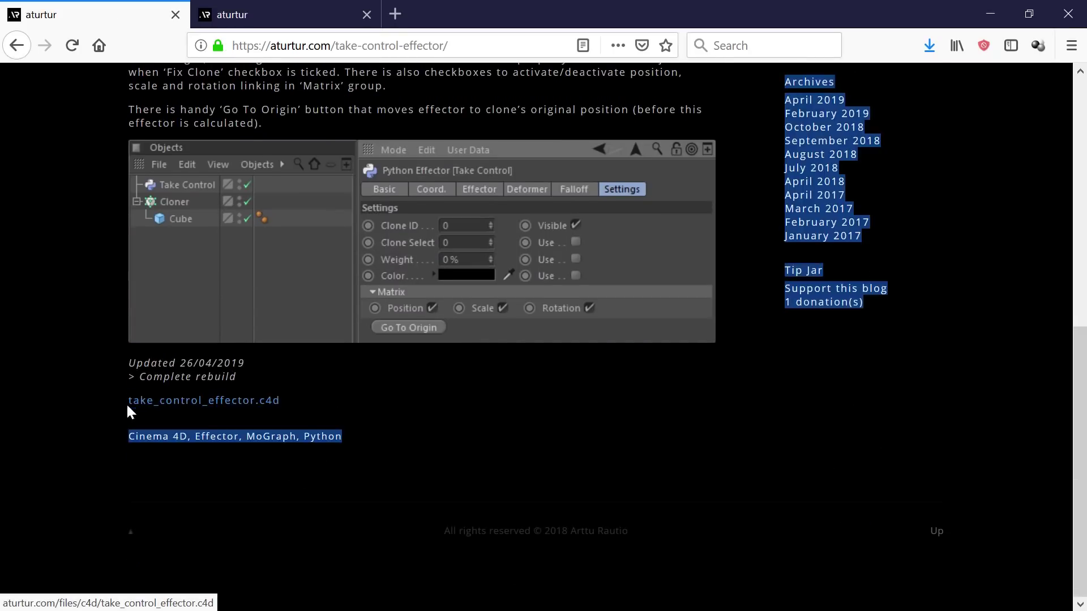
pyautogui.click(323, 401)
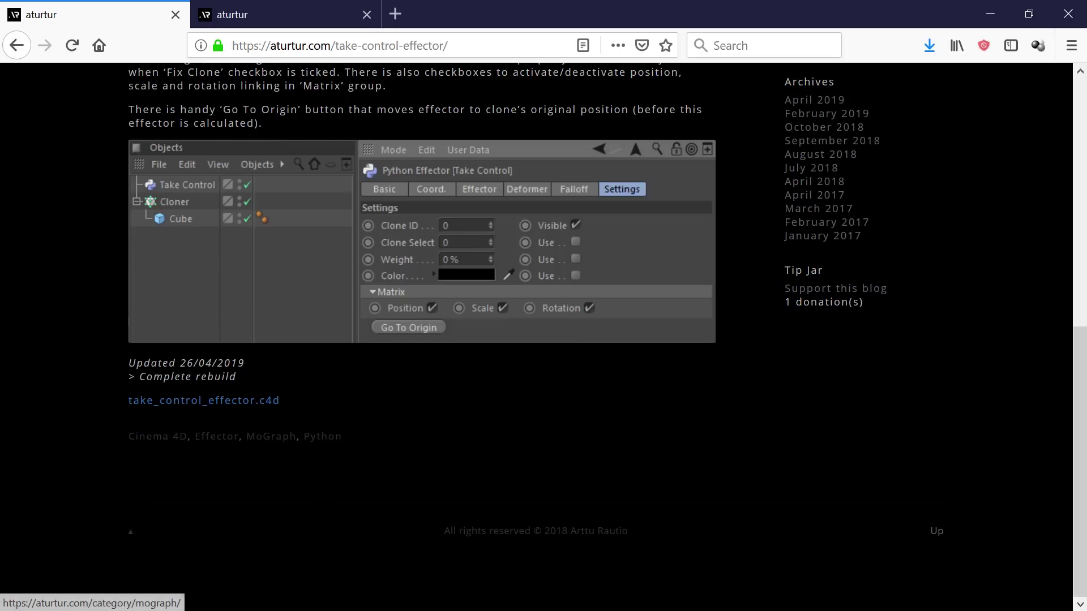
# - Switch to Cinema 4D with the take_control_effector.c4d scene and open the Content Browser in its own window
pyautogui.press('super')
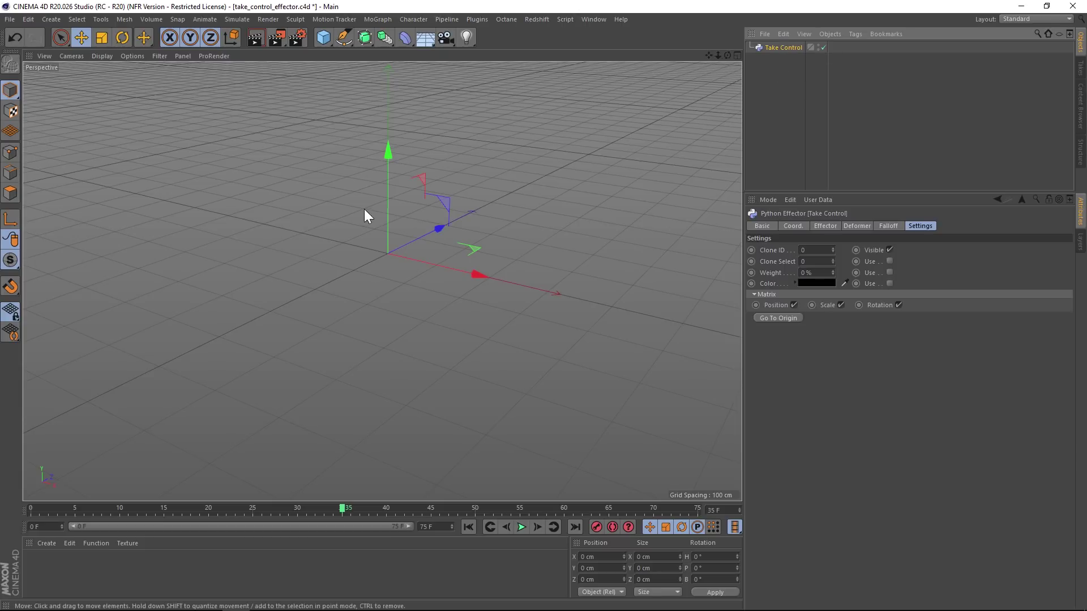
pyautogui.moveTo(708, 55); pyautogui.dragTo(644, 46)
pyautogui.rightClick(690, 32)
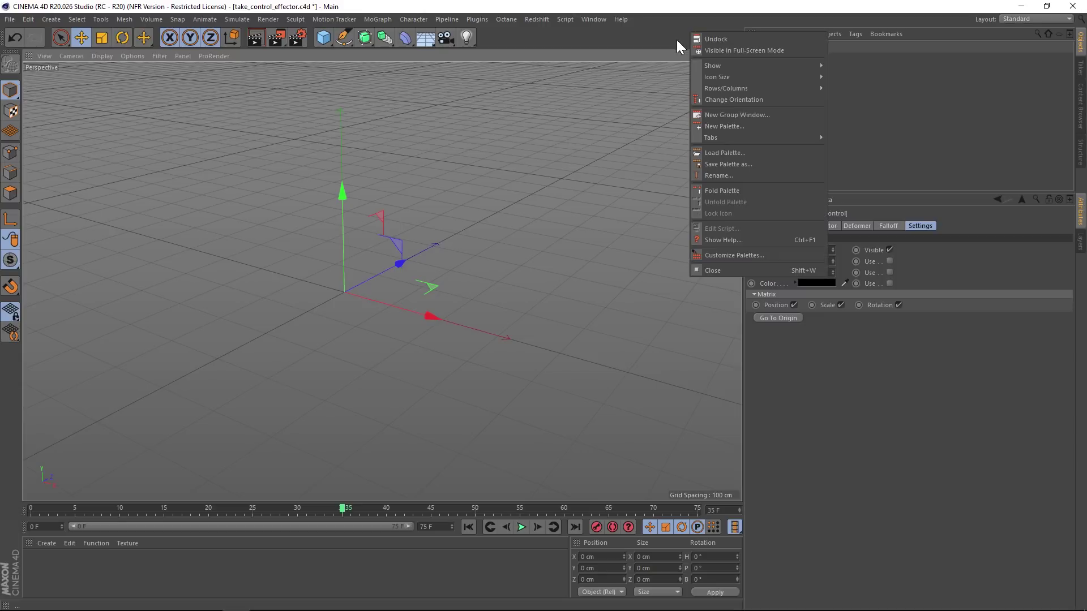
pyautogui.click(676, 34)
pyautogui.click(594, 20)
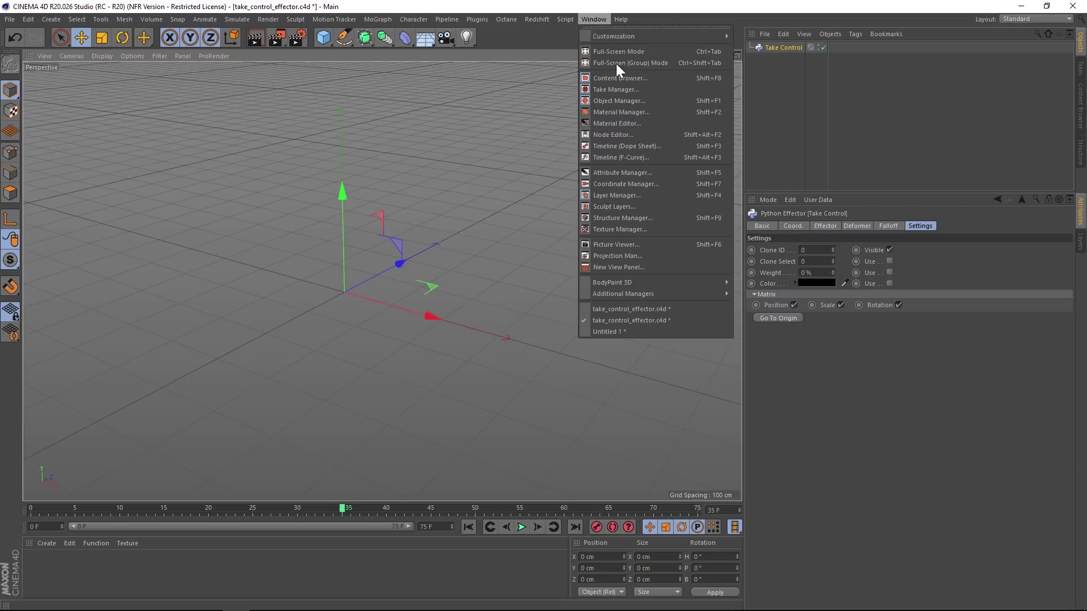
pyautogui.click(637, 77)
pyautogui.moveTo(542, 70); pyautogui.dragTo(254, 85)
# - Create a new preset library named Effectors in the Content Browser
pyautogui.click(142, 101)
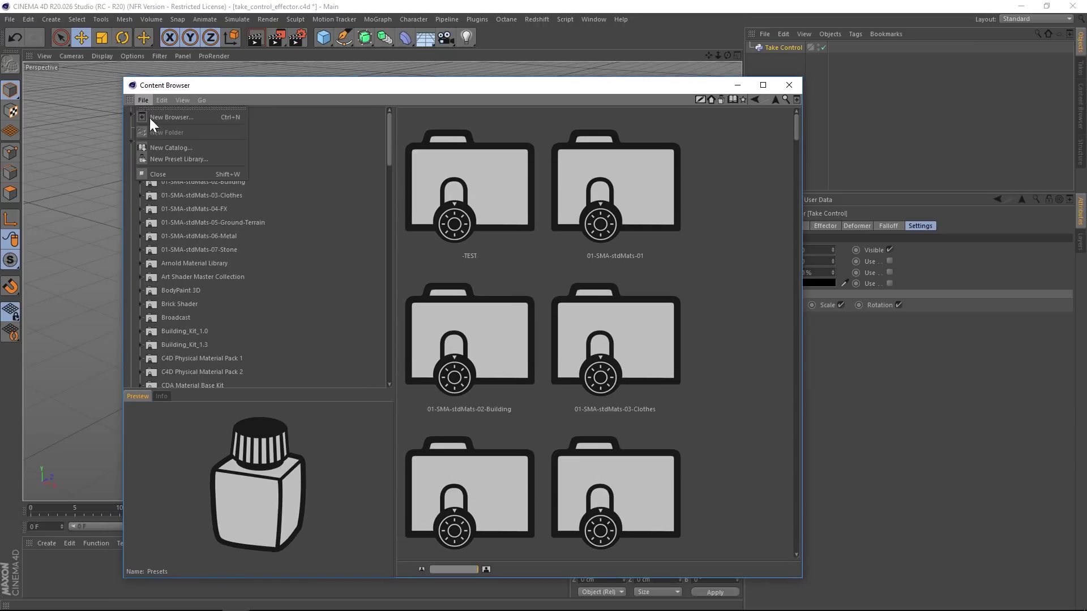
pyautogui.click(182, 156)
pyautogui.write('Effectors')
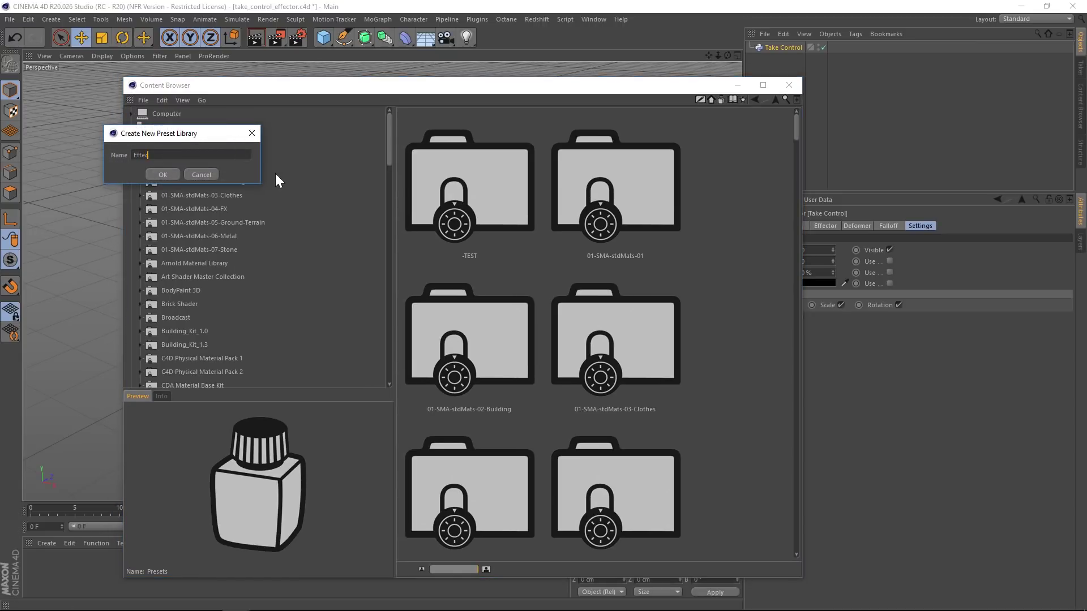
pyautogui.press('Return')
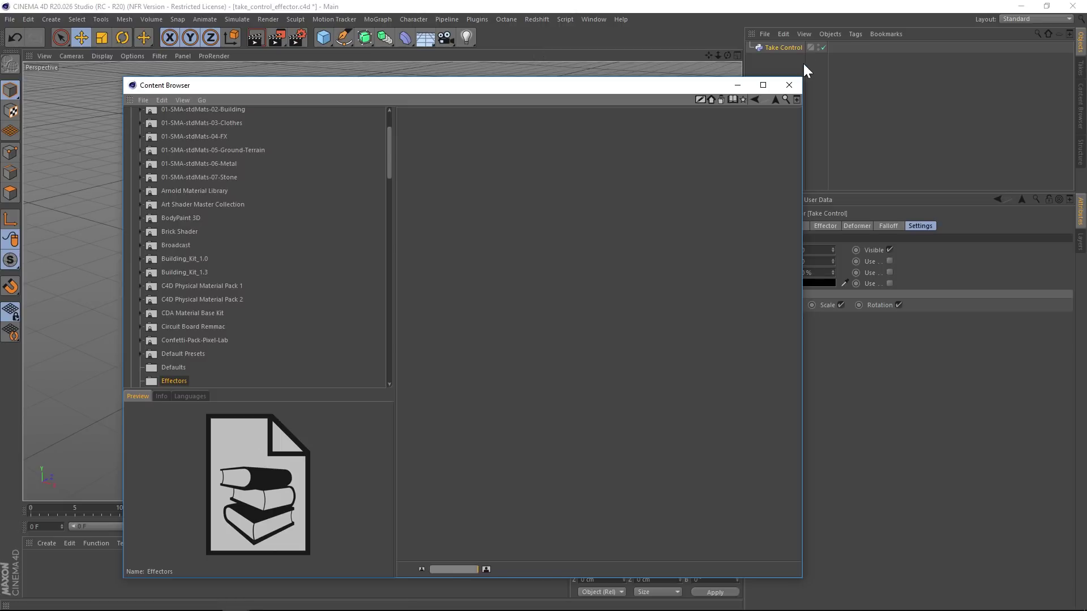
# - Store the Take Control effector as a preset in the Effectors library and close the Content Browser
pyautogui.moveTo(792, 47); pyautogui.dragTo(458, 171)
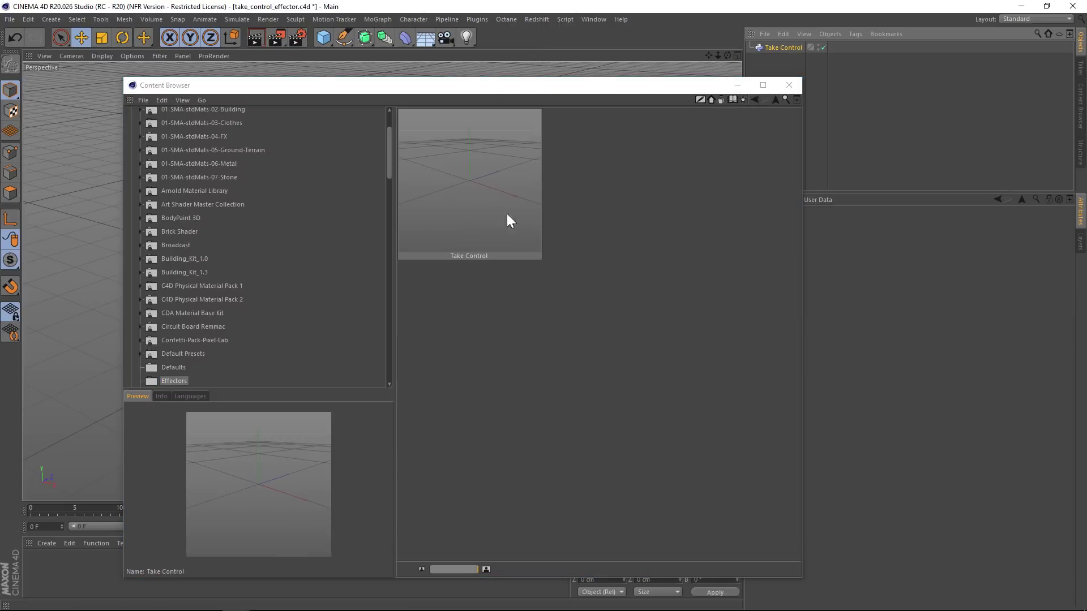
pyautogui.click(494, 222)
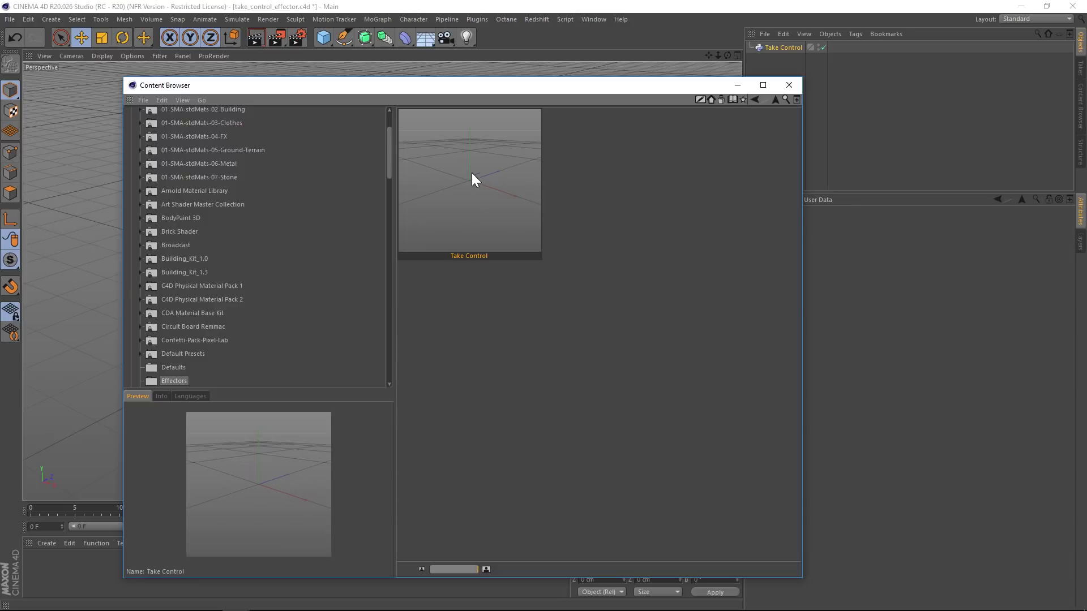
pyautogui.scroll(-5, 186, 247)
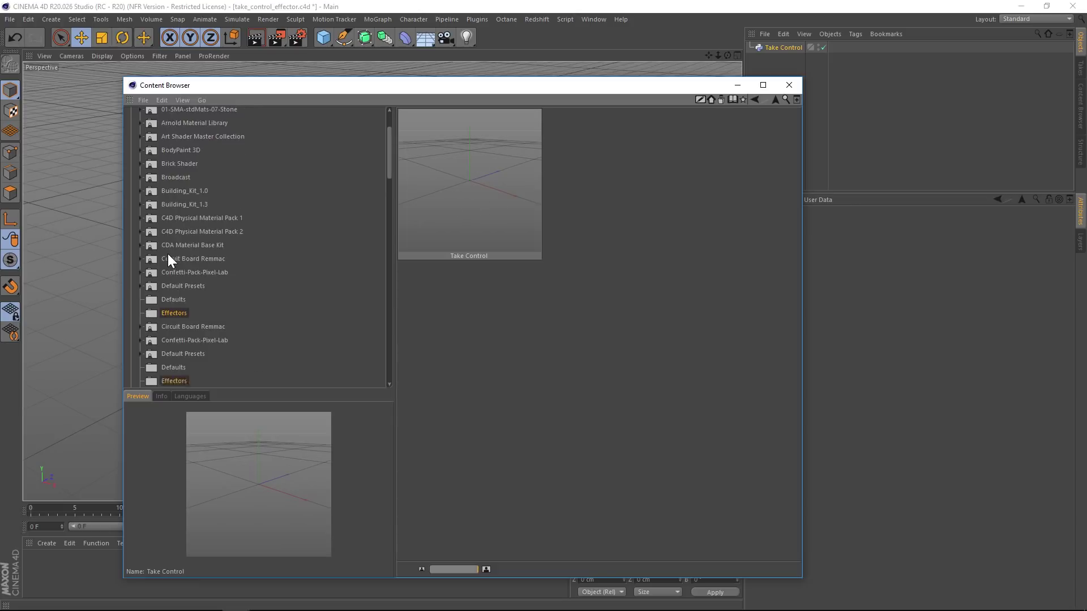
pyautogui.click(792, 88)
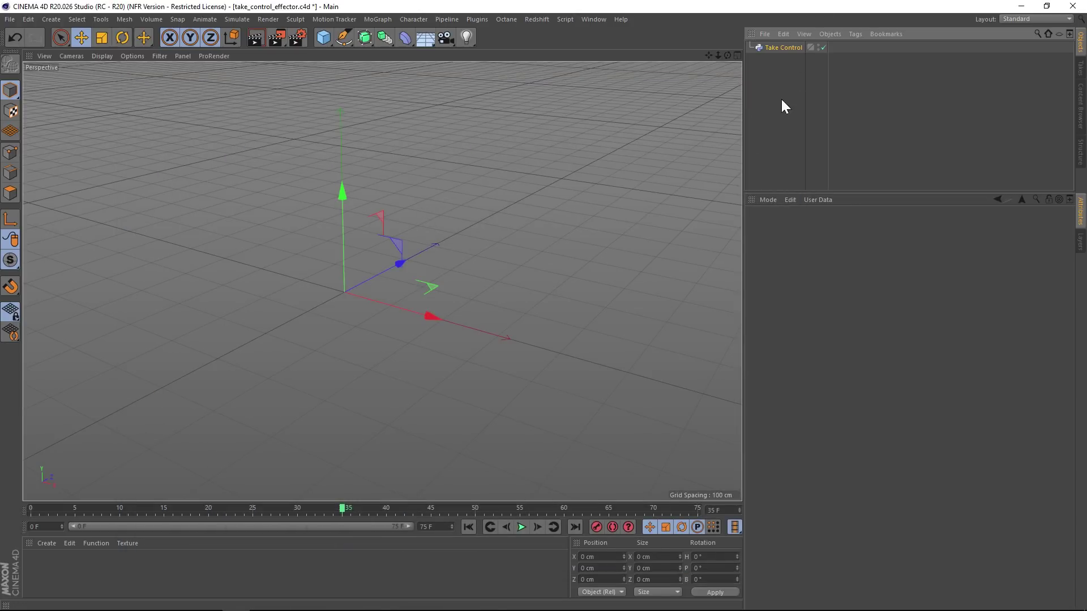
# - Paste the copied Random effector and the two Cloner objects into the Take Control scene
pyautogui.click(785, 47)
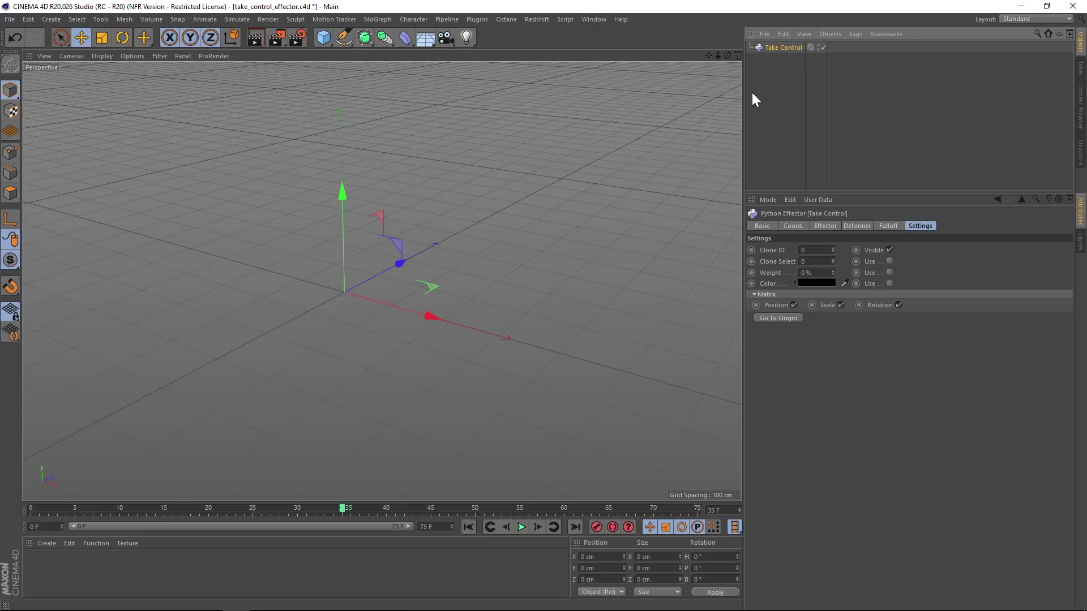
pyautogui.click(784, 78)
pyautogui.hotkey('ctrl', 'v')
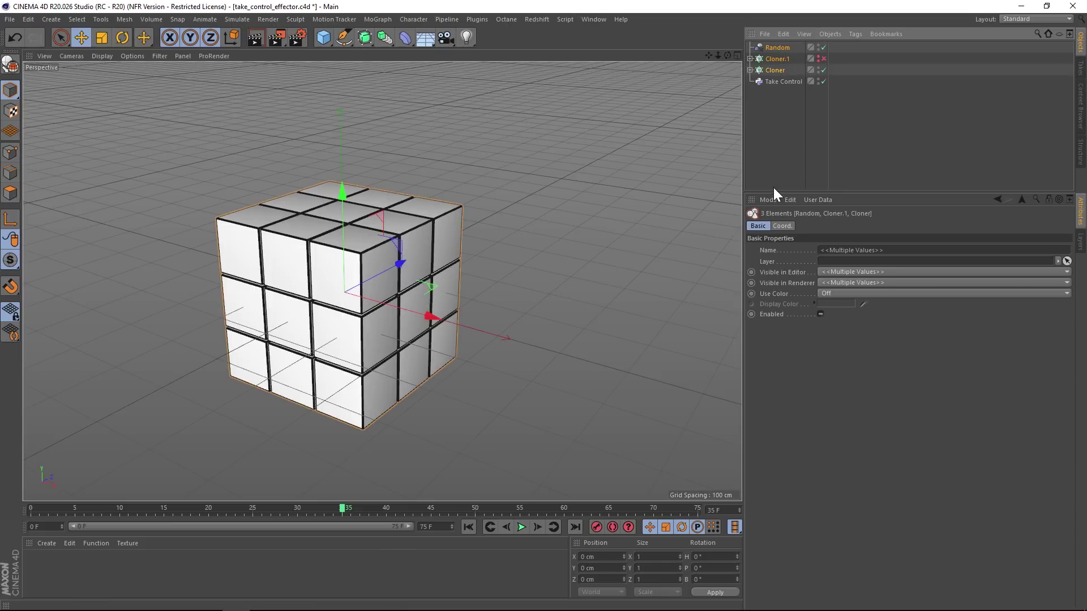
pyautogui.click(773, 187)
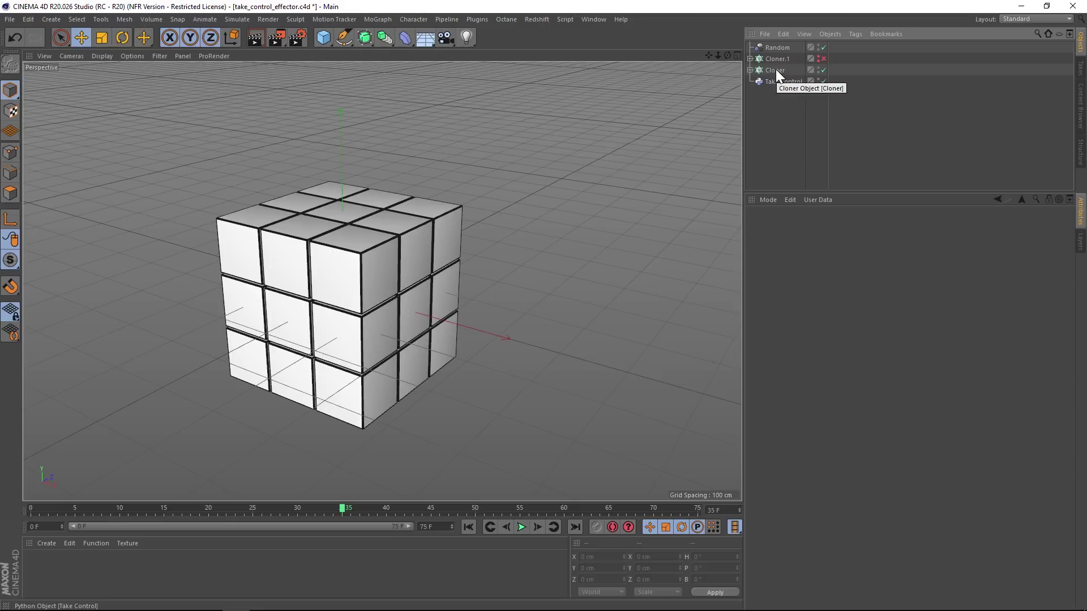
# - Add the Take Control effector to the effectors list of the enabled Cloner and inspect the affected corner clone
pyautogui.click(775, 70)
pyautogui.keyDown('alt'); pyautogui.moveTo(381, 279); pyautogui.dragTo(390, 262, button='middle'); pyautogui.keyUp('alt')
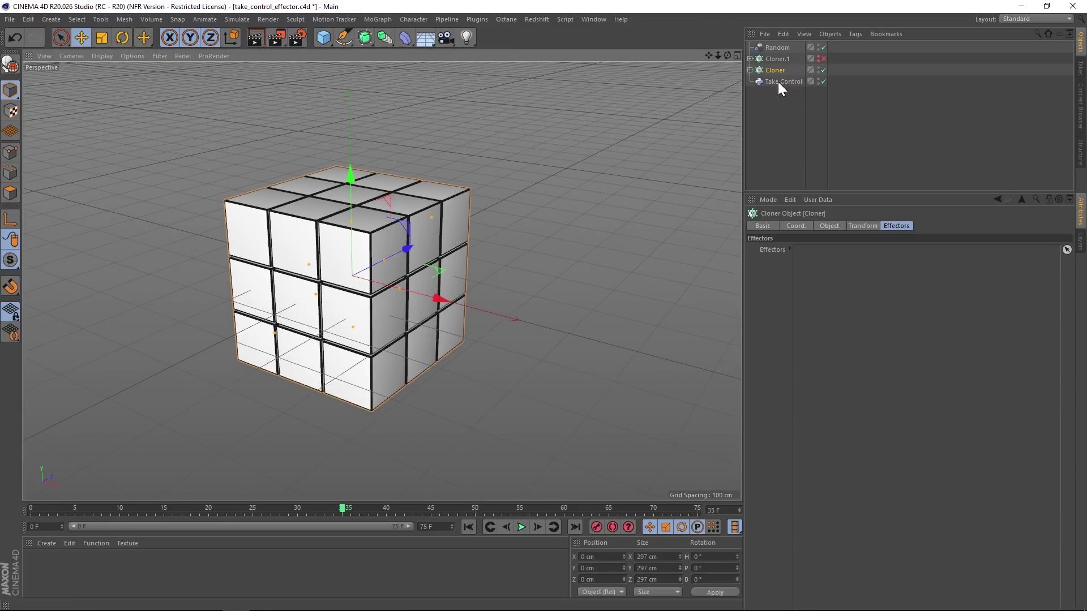
pyautogui.moveTo(776, 80); pyautogui.dragTo(833, 274)
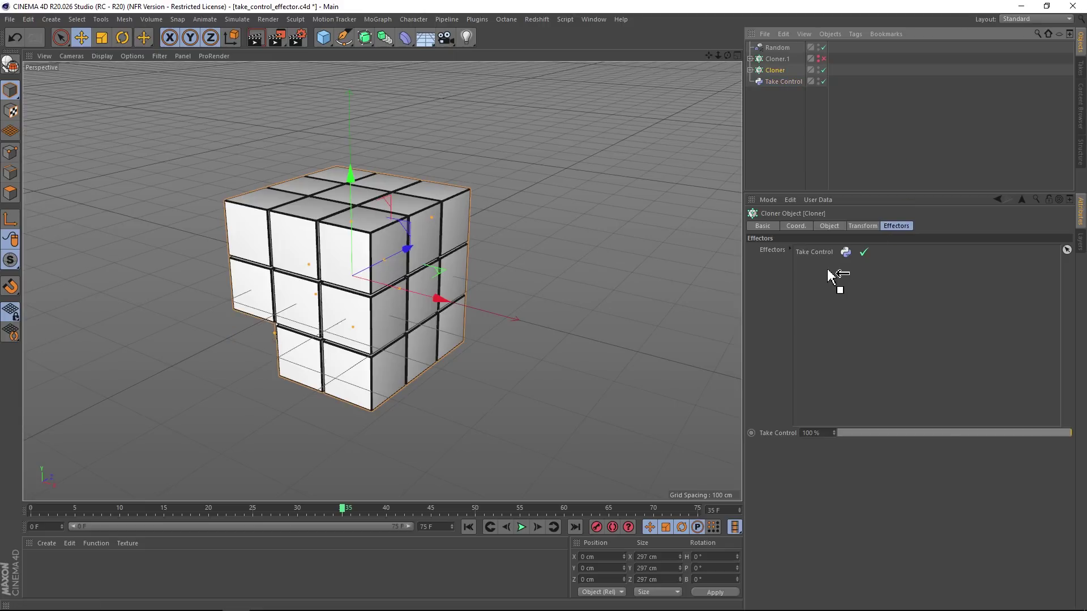
pyautogui.keyDown('alt'); pyautogui.moveTo(286, 323); pyautogui.dragTo(234, 354); pyautogui.keyUp('alt')
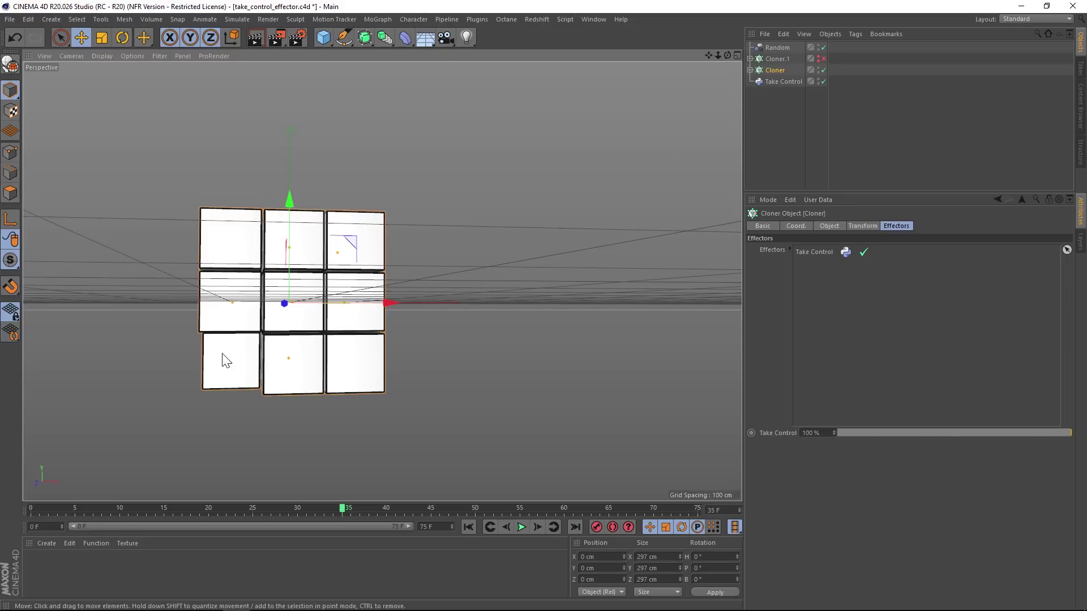
pyautogui.keyDown('alt'); pyautogui.moveTo(266, 331); pyautogui.dragTo(406, 260); pyautogui.keyUp('alt')
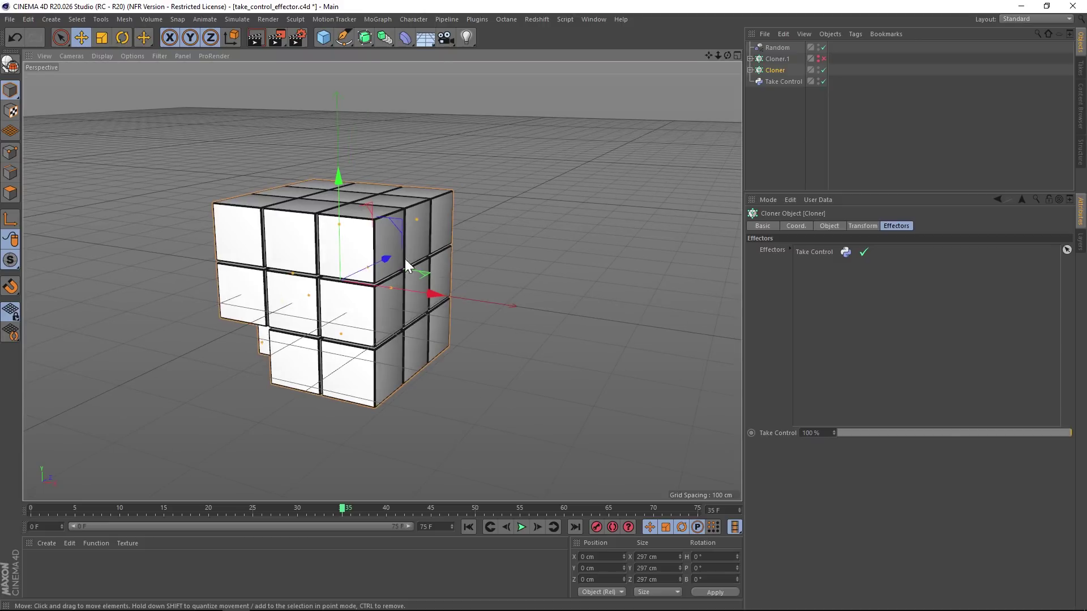
# - Set the Take Control effector's Clone ID to 4 and send the effector to that clone's original position
pyautogui.click(786, 83)
pyautogui.click(857, 226)
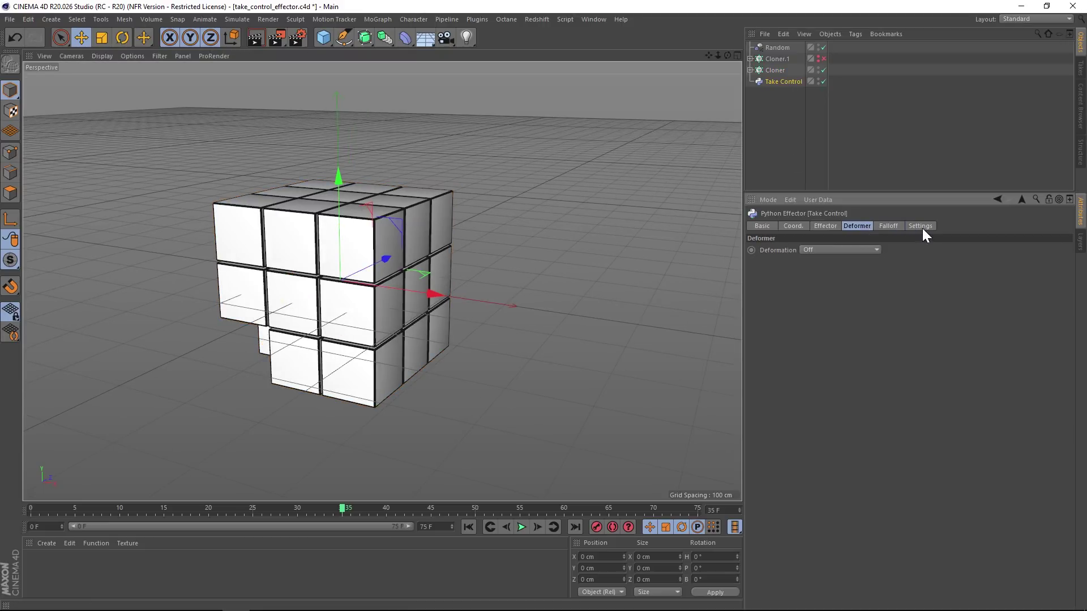
pyautogui.click(915, 226)
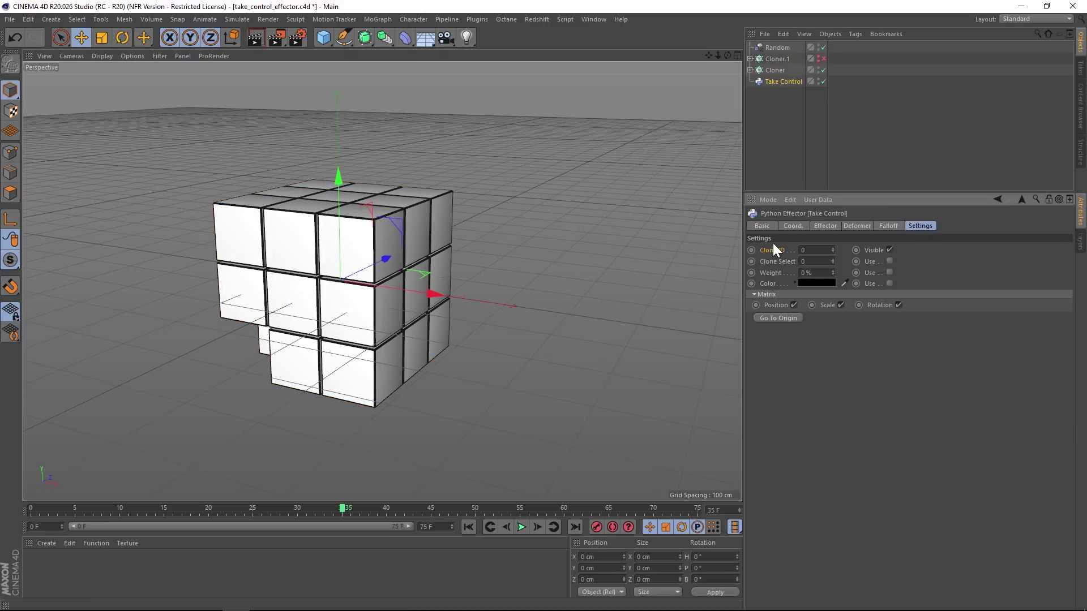
pyautogui.click(833, 248)
pyautogui.click(834, 248)
pyautogui.click(833, 247)
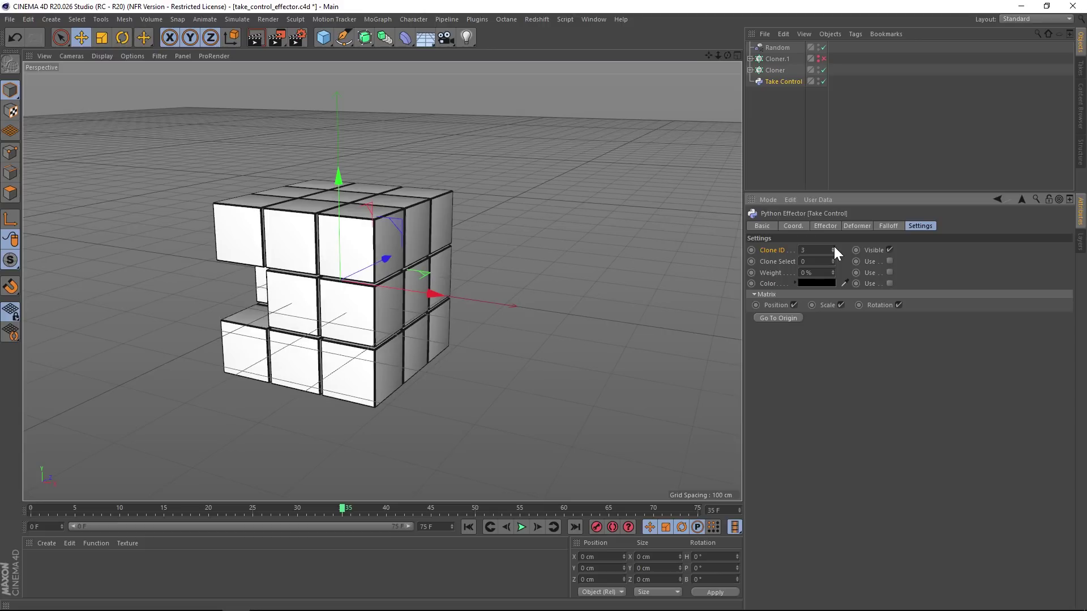
pyautogui.click(833, 247)
pyautogui.click(833, 247)
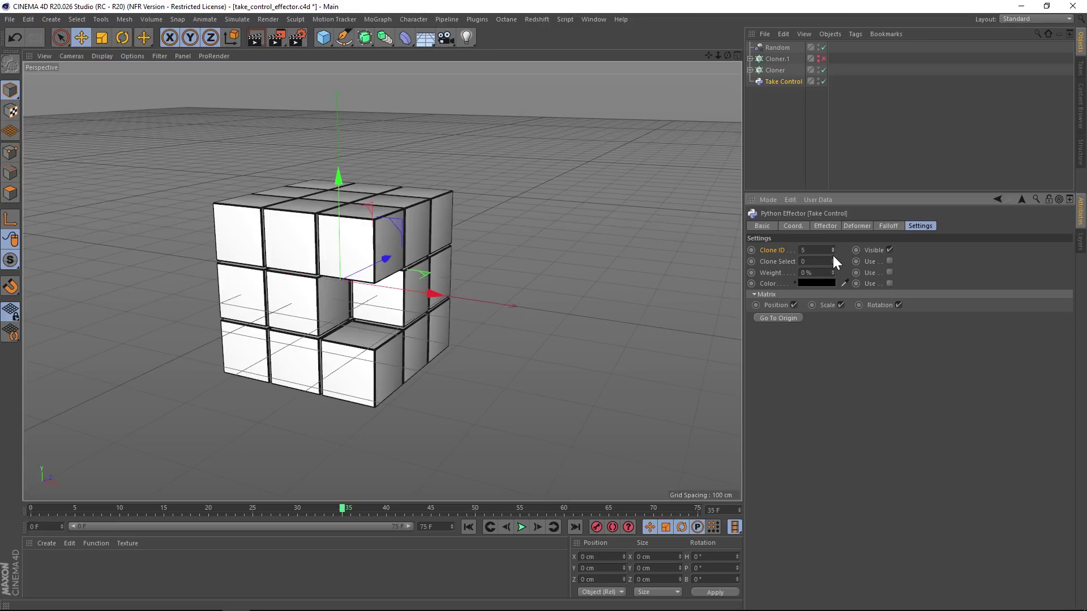
pyautogui.click(833, 252)
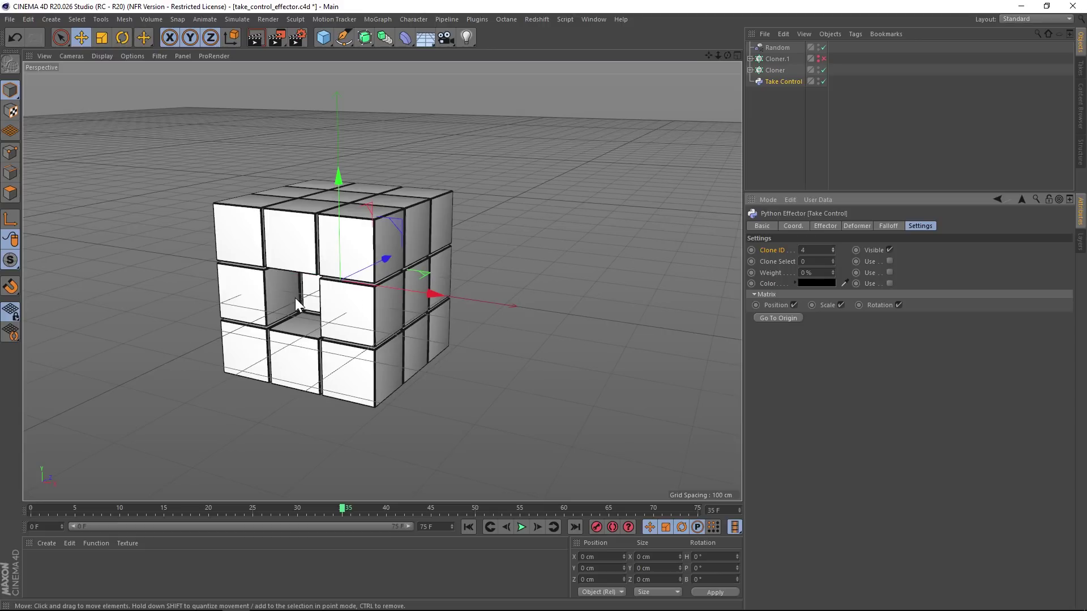
pyautogui.moveTo(296, 298)
pyautogui.keyDown('alt'); pyautogui.mouseDown()
pyautogui.moveTo(317, 300)
pyautogui.moveTo(297, 298)
pyautogui.mouseUp(); pyautogui.keyUp('alt')
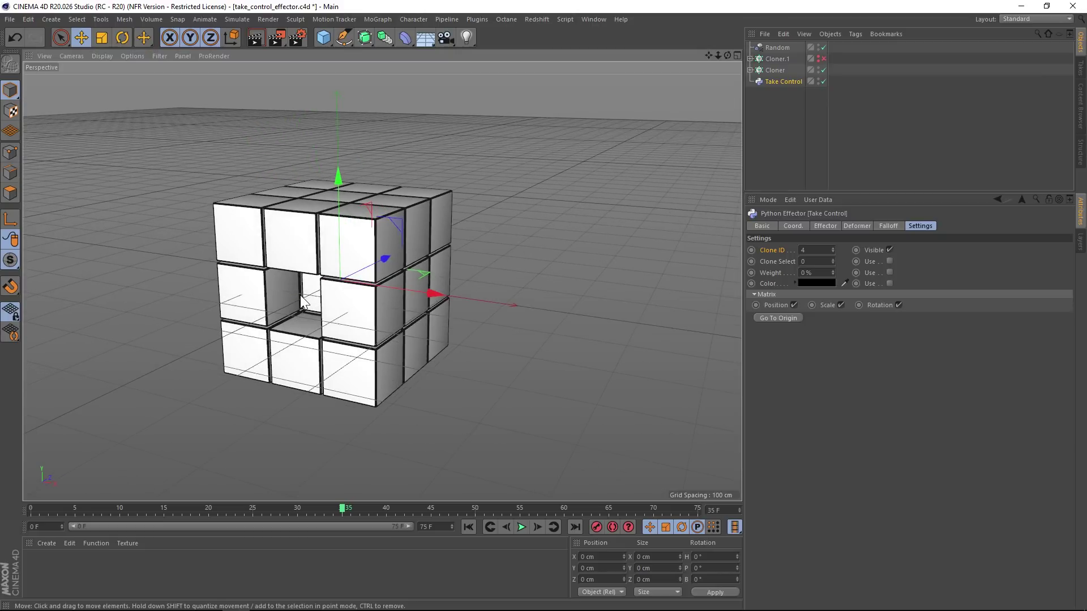
pyautogui.click(775, 319)
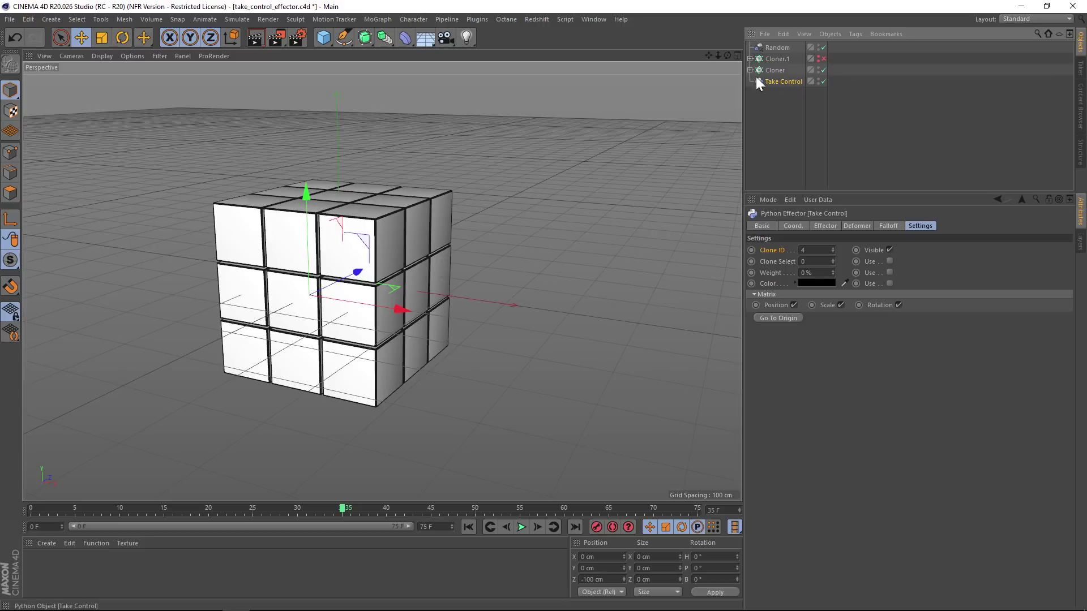
# - Pull the controlled clone out of the cube to about X -35, Y 1, Z -353 cm, rotated about H 60°, P 18°, B 1°
pyautogui.moveTo(348, 280); pyautogui.dragTo(275, 302)
pyautogui.press('r')
pyautogui.moveTo(229, 349); pyautogui.dragTo(304, 364)
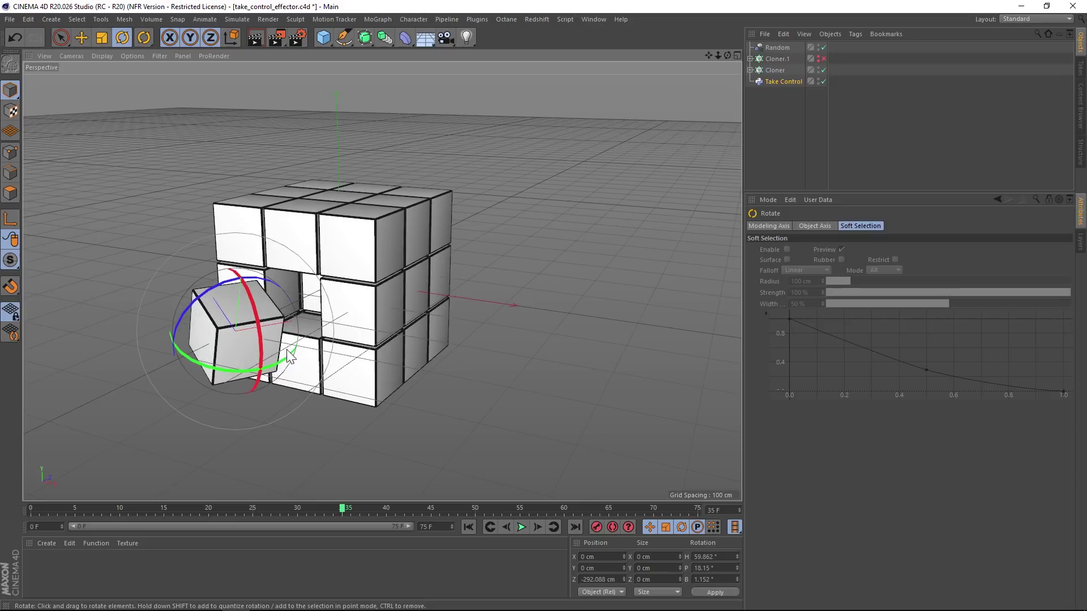
pyautogui.press('e')
pyautogui.moveTo(332, 316); pyautogui.dragTo(285, 324)
# - Set the Take Control effector's color to bright green and enable its use on the controlled clone
pyautogui.click(784, 84)
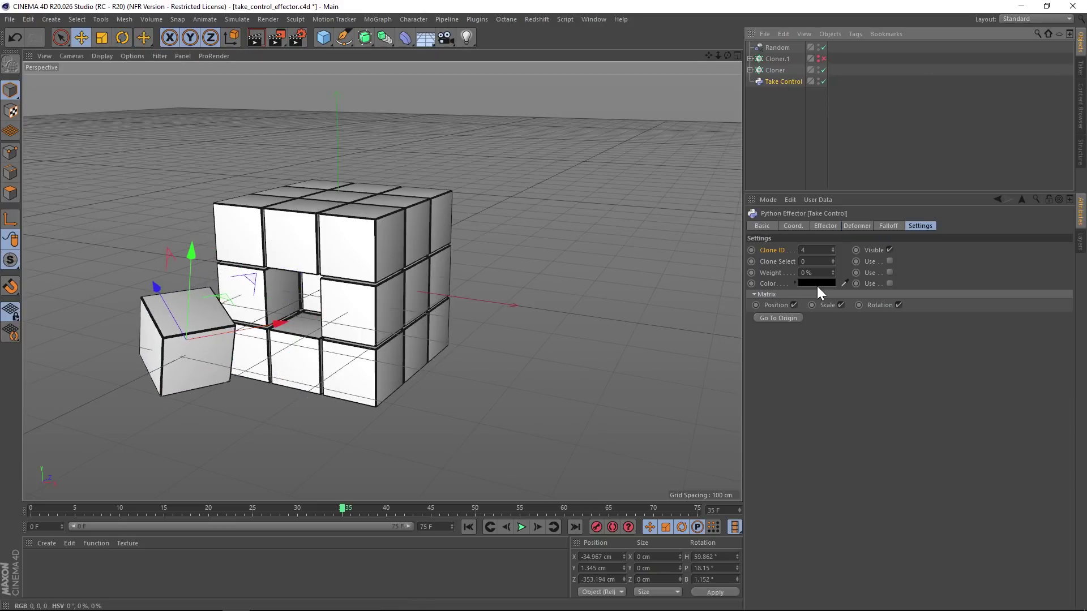
pyautogui.click(807, 283)
pyautogui.click(779, 280)
pyautogui.moveTo(855, 293); pyautogui.dragTo(925, 302)
pyautogui.click(785, 319)
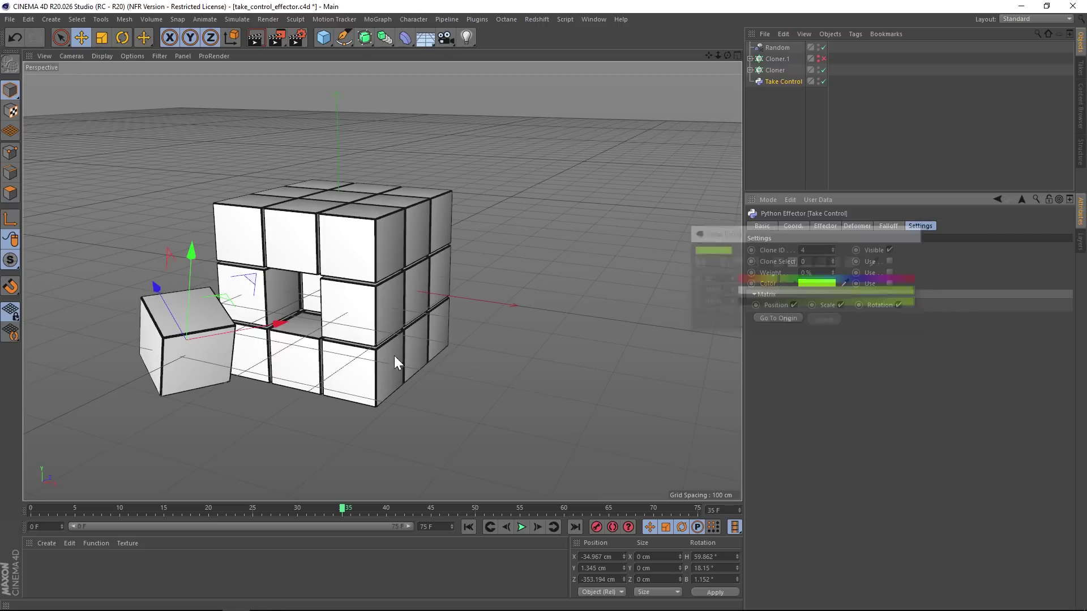
pyautogui.click(890, 284)
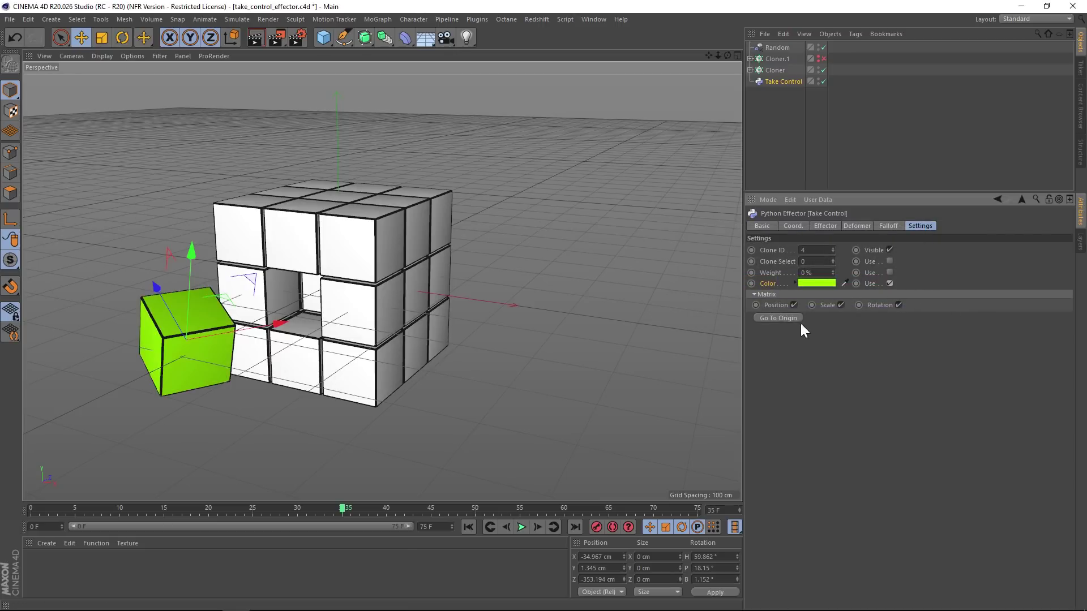
pyautogui.click(775, 251)
pyautogui.keyDown('alt'); pyautogui.moveTo(327, 308); pyautogui.dragTo(232, 331); pyautogui.keyUp('alt')
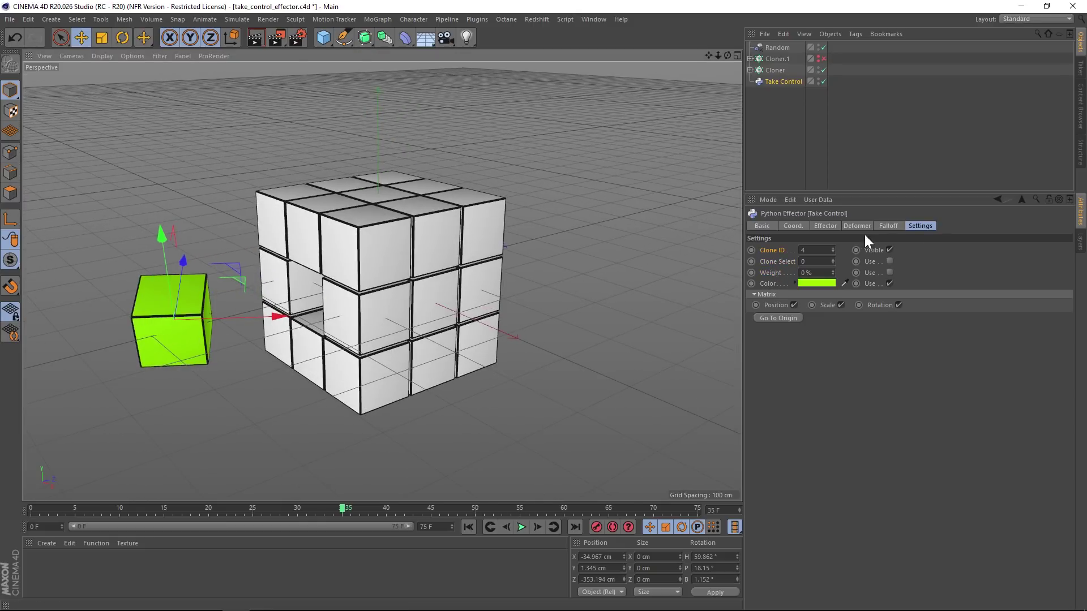
# - Try out the Take Control effector's Strength, leaving it at 99%
pyautogui.click(815, 225)
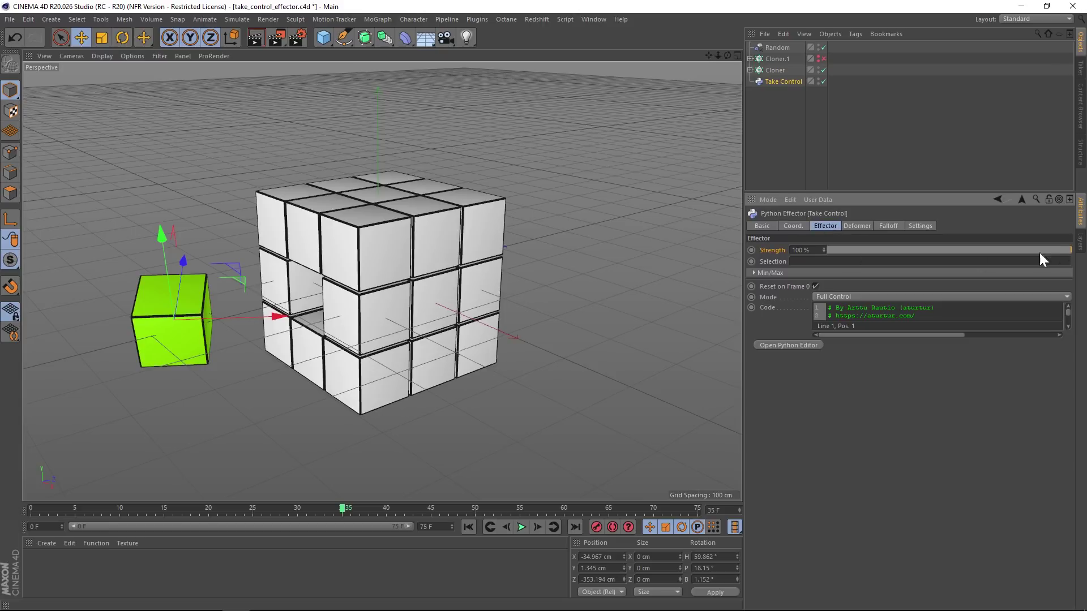
pyautogui.moveTo(1040, 253); pyautogui.dragTo(1069, 254)
pyautogui.keyDown('alt'); pyautogui.moveTo(385, 316); pyautogui.dragTo(419, 277); pyautogui.keyUp('alt')
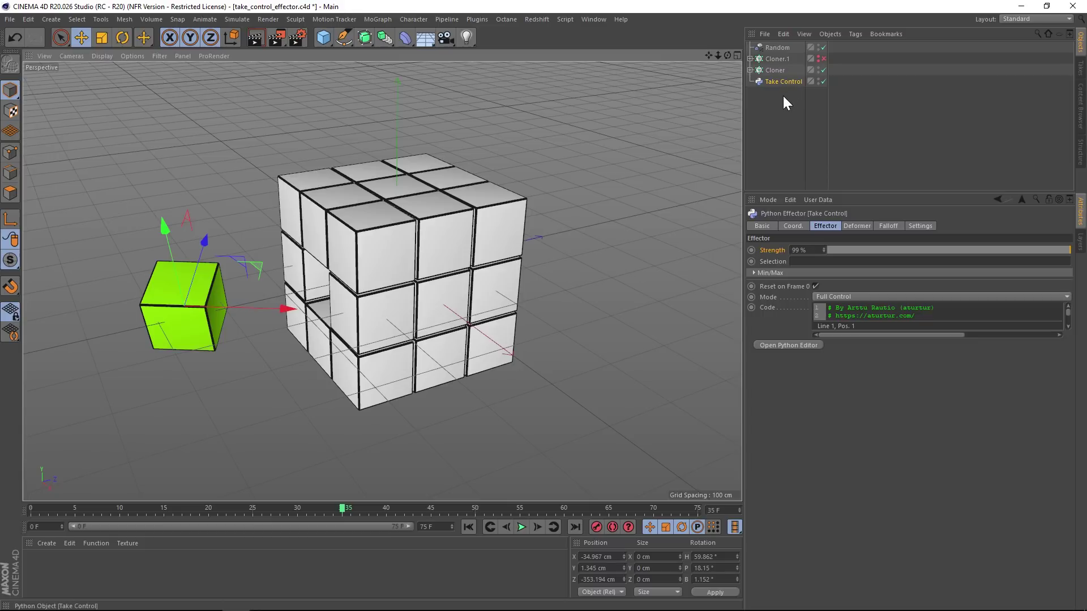
# - Duplicate the Take Control effector and add the copy to the effectors list of the enabled Cloner
pyautogui.moveTo(782, 81); pyautogui.dragTo(831, 283)
pyautogui.click(777, 69)
pyautogui.click(785, 92)
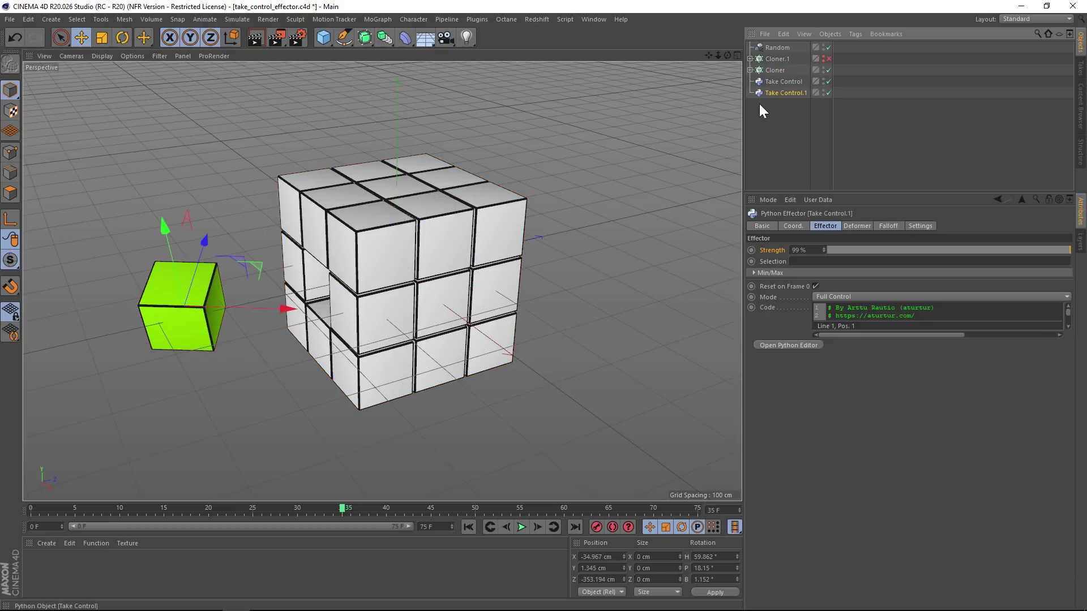
# - Set the duplicate effector's Clone ID to 11 and send it to that clone's original position
pyautogui.click(921, 226)
pyautogui.click(834, 248)
pyautogui.click(833, 248)
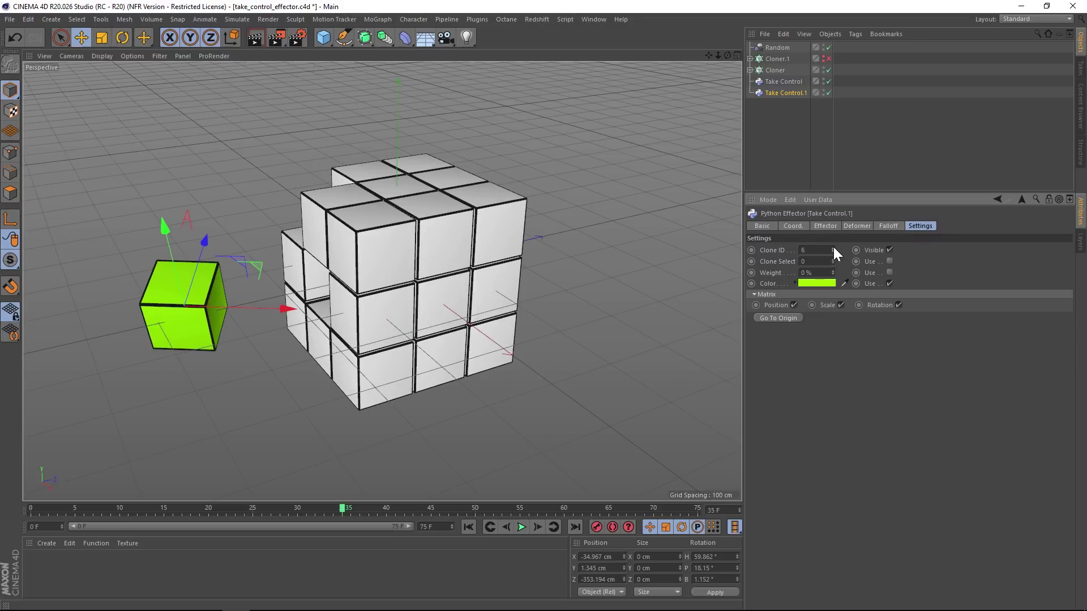
pyautogui.click(834, 247)
pyautogui.click(834, 247)
pyautogui.click(834, 247)
pyautogui.click(834, 247)
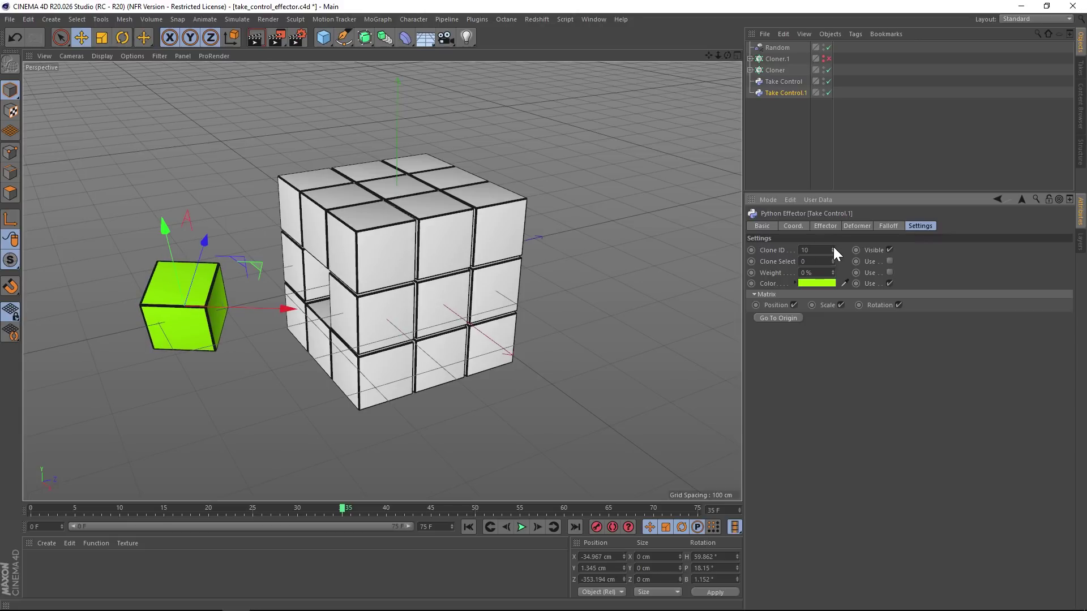
pyautogui.click(833, 247)
pyautogui.keyDown('alt'); pyautogui.moveTo(388, 349); pyautogui.dragTo(432, 354); pyautogui.keyUp('alt')
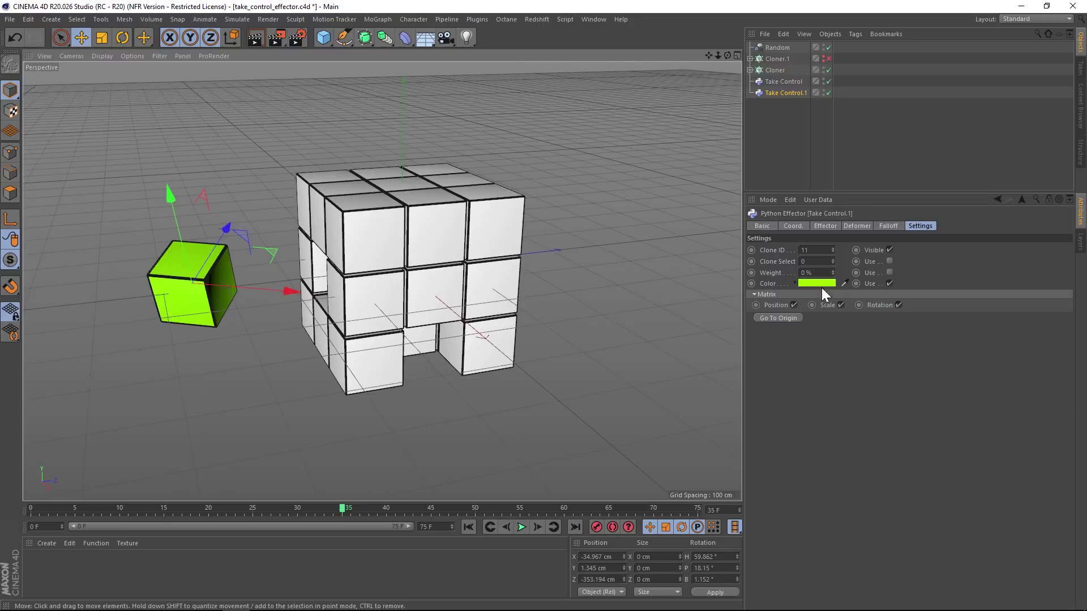
pyautogui.click(775, 317)
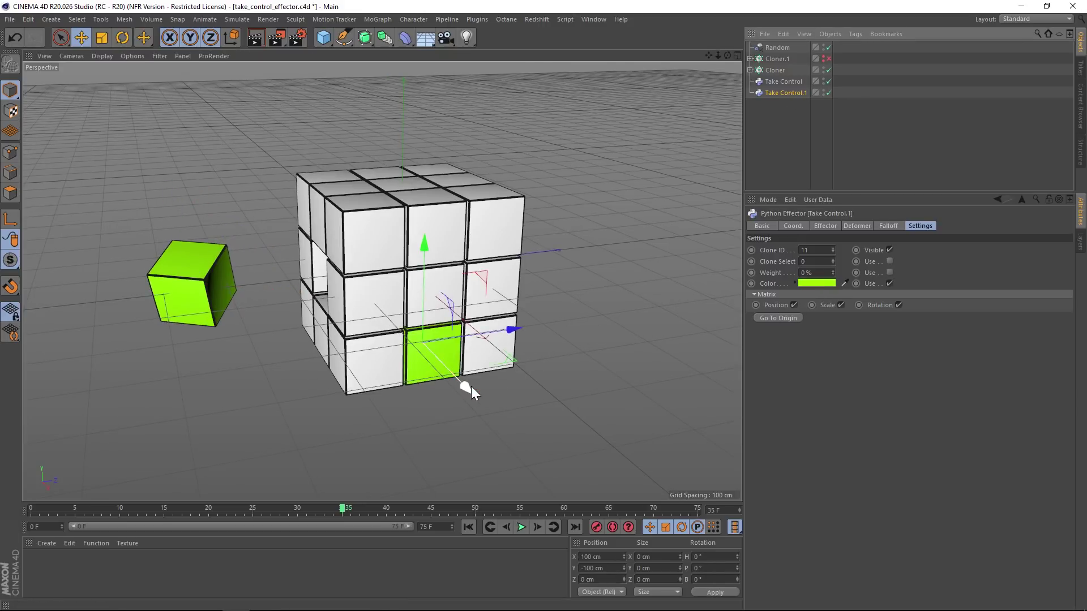
# - Pull the second controlled clone out of the cube to about X 361, Y -14, Z 56 cm, rotated about H 53°, P 6°, B 23°
pyautogui.moveTo(467, 387); pyautogui.dragTo(578, 453)
pyautogui.moveTo(499, 361)
pyautogui.mouseDown()
pyautogui.moveTo(543, 321)
pyautogui.moveTo(597, 347)
pyautogui.moveTo(521, 345)
pyautogui.mouseUp()
pyautogui.press('r')
pyautogui.moveTo(449, 295)
pyautogui.keyDown('alt'); pyautogui.mouseDown()
pyautogui.moveTo(409, 309)
pyautogui.moveTo(362, 298)
pyautogui.moveTo(389, 318)
pyautogui.moveTo(308, 324)
pyautogui.moveTo(362, 305)
pyautogui.moveTo(439, 328)
pyautogui.moveTo(444, 274)
pyautogui.mouseUp(); pyautogui.keyUp('alt')
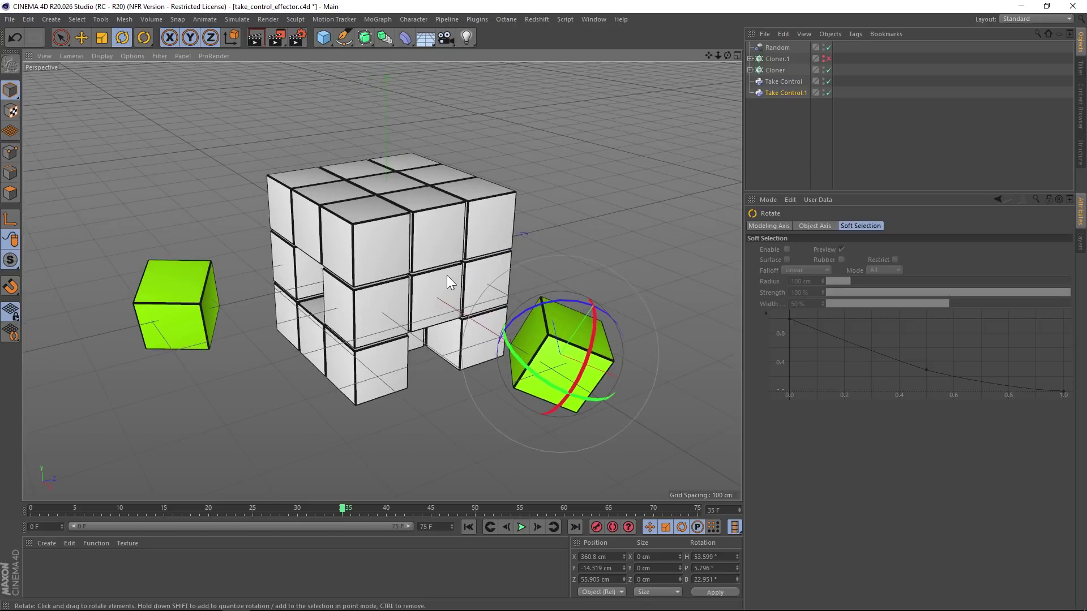
# - Delete the duplicate Take Control effector and the Cloner that makes up the cube
pyautogui.click(785, 111)
pyautogui.click(786, 92)
pyautogui.press('Delete')
pyautogui.click(776, 70)
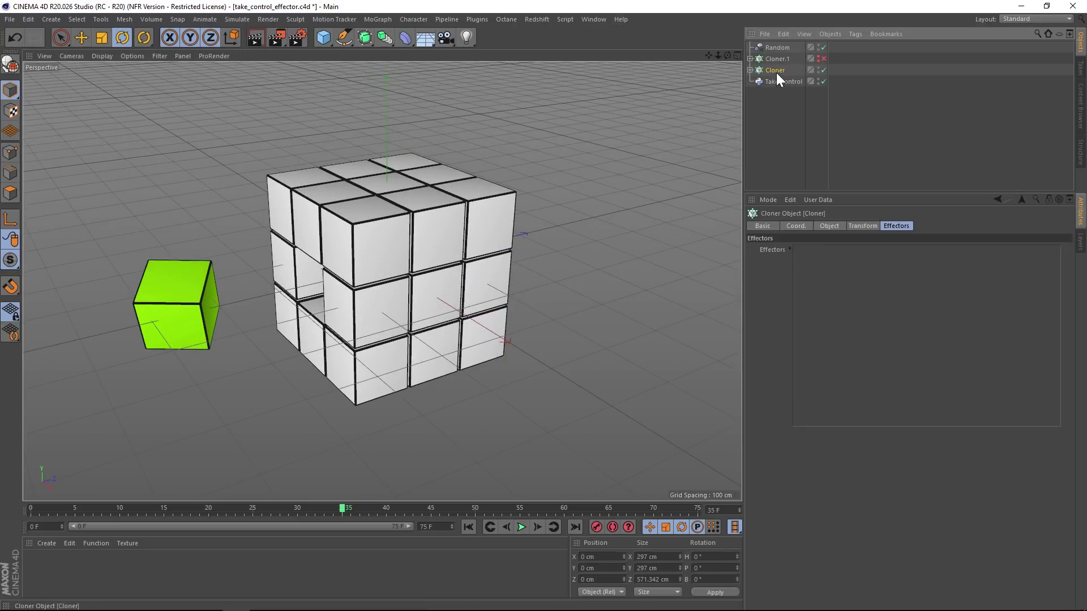
pyautogui.press('Delete')
# - Enable the remaining Cloner and inspect its overlapping sphere clones from several angles
pyautogui.click(803, 59)
pyautogui.click(823, 59)
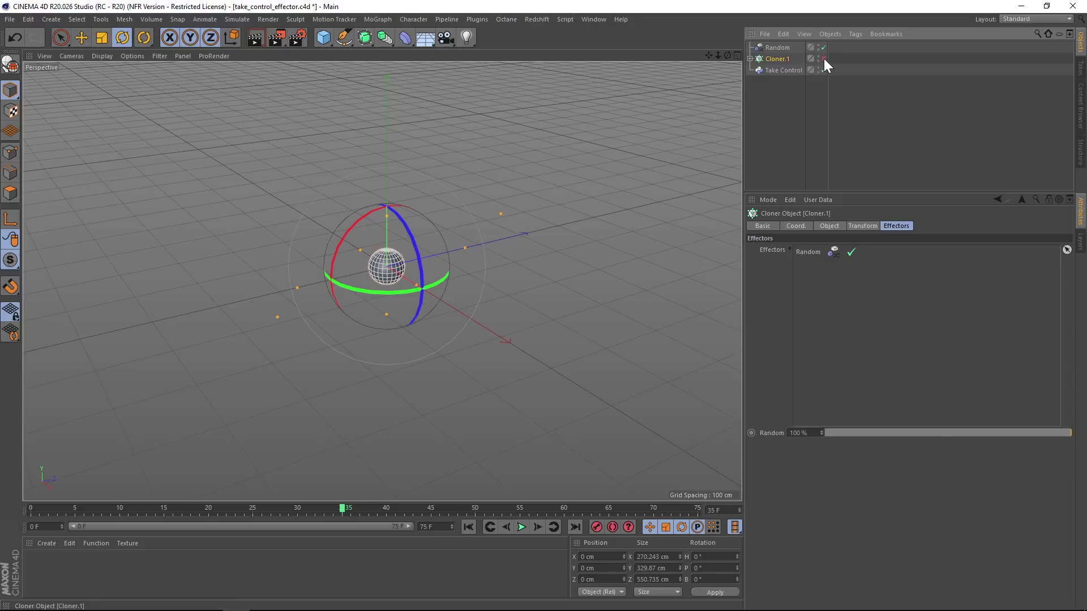
pyautogui.moveTo(304, 294)
pyautogui.keyDown('alt'); pyautogui.mouseDown()
pyautogui.moveTo(369, 290)
pyautogui.moveTo(540, 330)
pyautogui.mouseUp(); pyautogui.keyUp('alt')
pyautogui.moveTo(516, 400)
pyautogui.keyDown('alt'); pyautogui.mouseDown(button='right')
pyautogui.moveTo(528, 400)
pyautogui.moveTo(528, 320)
pyautogui.mouseUp(button='right'); pyautogui.keyUp('alt')
pyautogui.moveTo(532, 321)
pyautogui.keyDown('alt'); pyautogui.mouseDown()
pyautogui.moveTo(450, 317)
pyautogui.moveTo(473, 311)
pyautogui.mouseUp(); pyautogui.keyUp('alt')
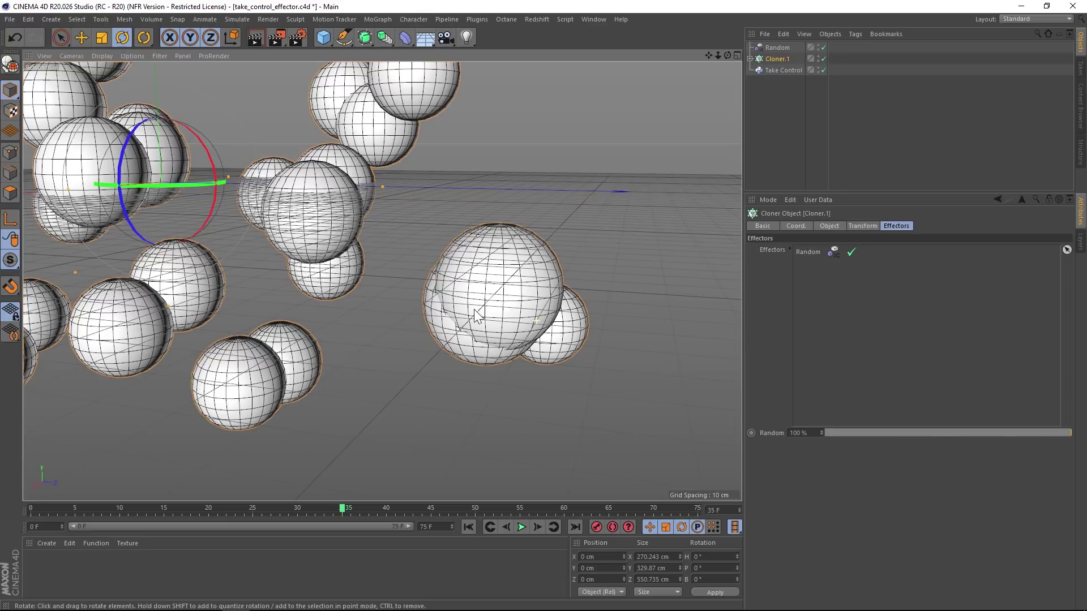
pyautogui.keyDown('alt'); pyautogui.moveTo(463, 309); pyautogui.dragTo(456, 313, button='right'); pyautogui.keyUp('alt')
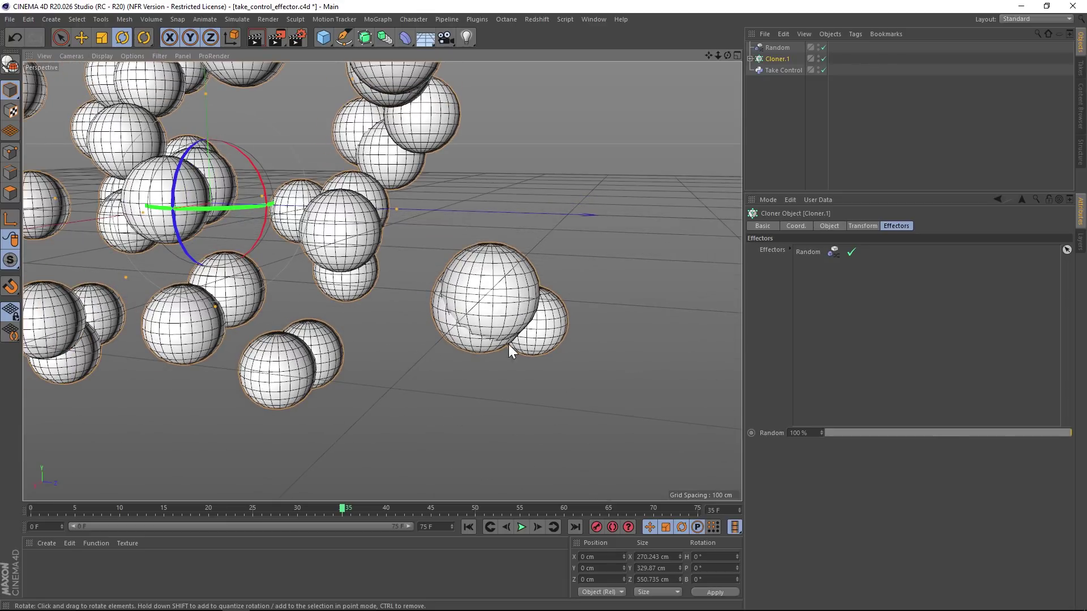
pyautogui.keyDown('alt'); pyautogui.moveTo(472, 305); pyautogui.dragTo(486, 378); pyautogui.keyUp('alt')
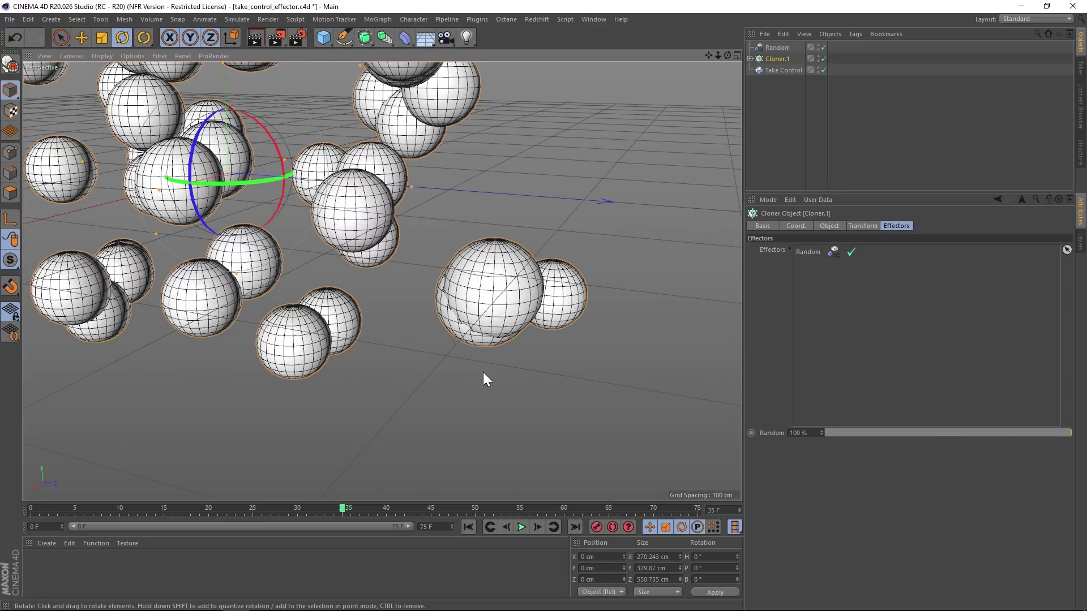
pyautogui.keyDown('alt'); pyautogui.moveTo(501, 294); pyautogui.dragTo(498, 272); pyautogui.keyUp('alt')
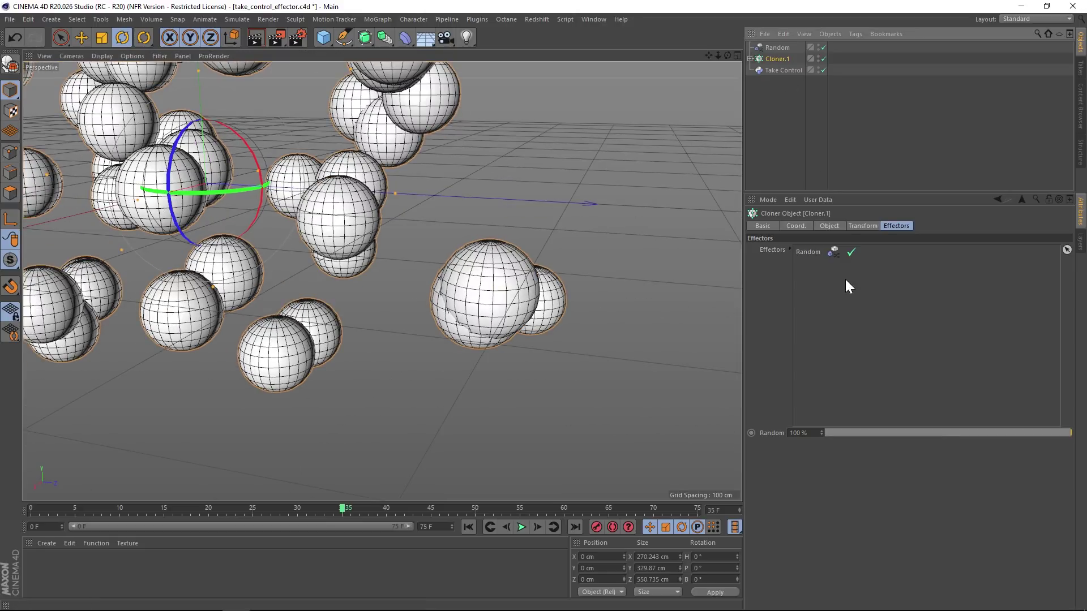
# - Set the sphere Cloner's transform Display to Index so each clone carries its number
pyautogui.click(827, 226)
pyautogui.click(859, 226)
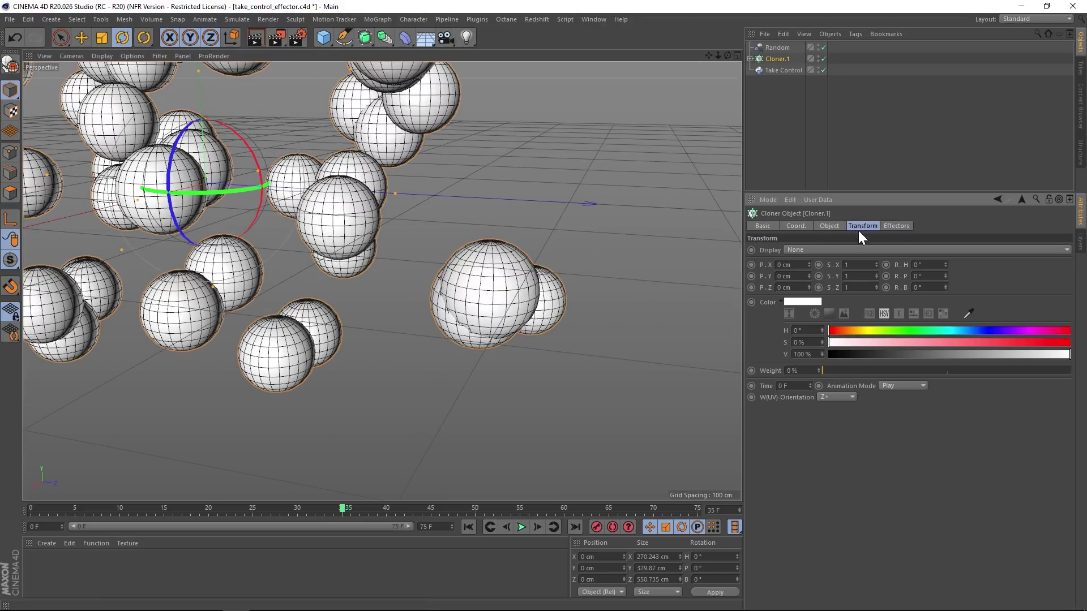
pyautogui.click(807, 250)
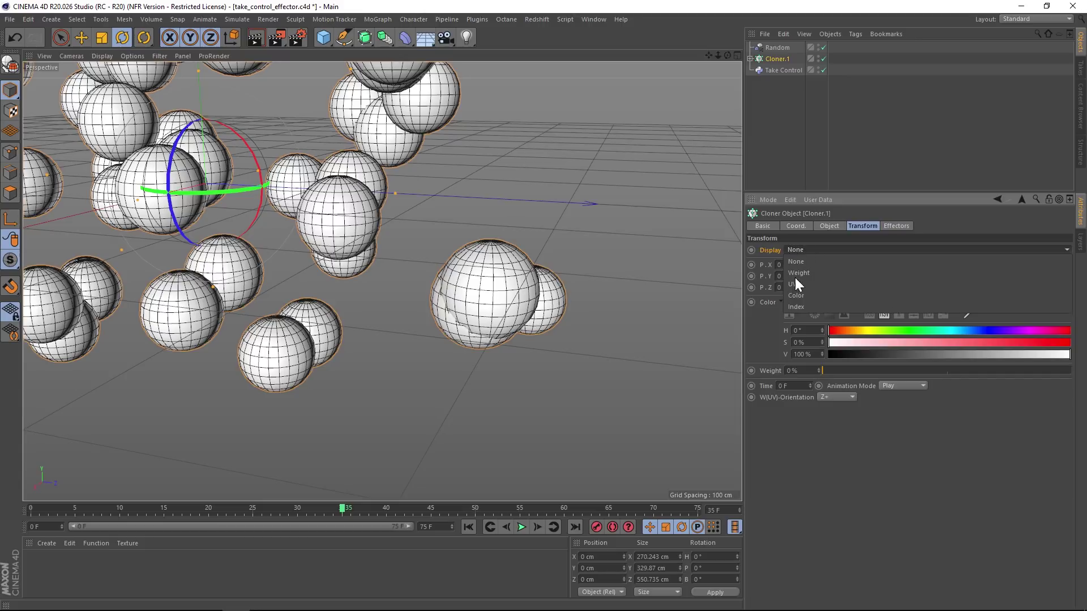
pyautogui.click(797, 307)
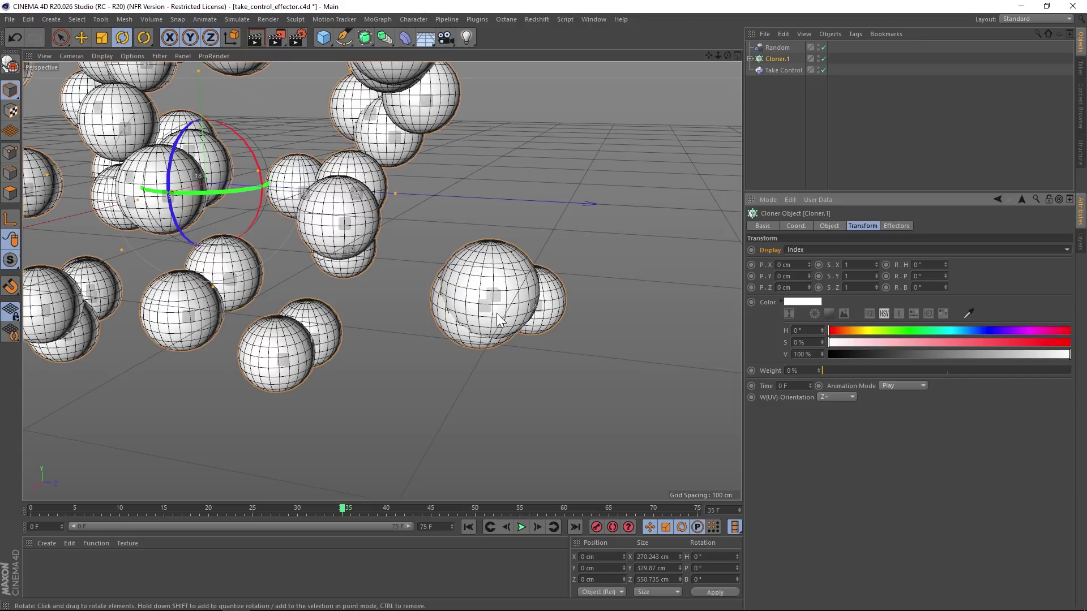
pyautogui.keyDown('alt'); pyautogui.moveTo(320, 227); pyautogui.dragTo(498, 270); pyautogui.keyUp('alt')
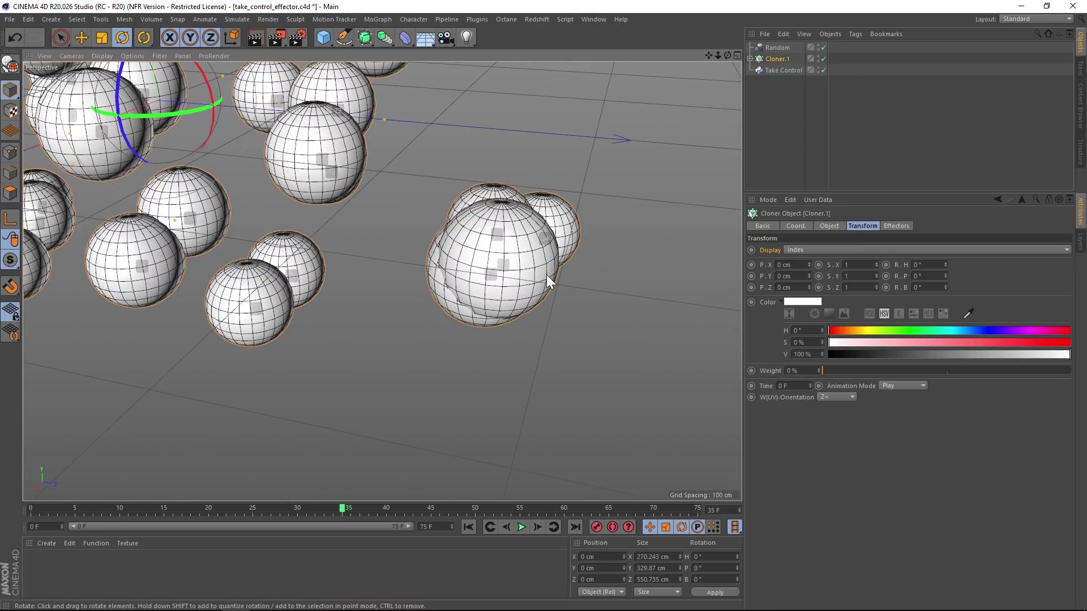
# - Set the HUD background opacity to 100% in the perspective view settings
pyautogui.click(773, 199)
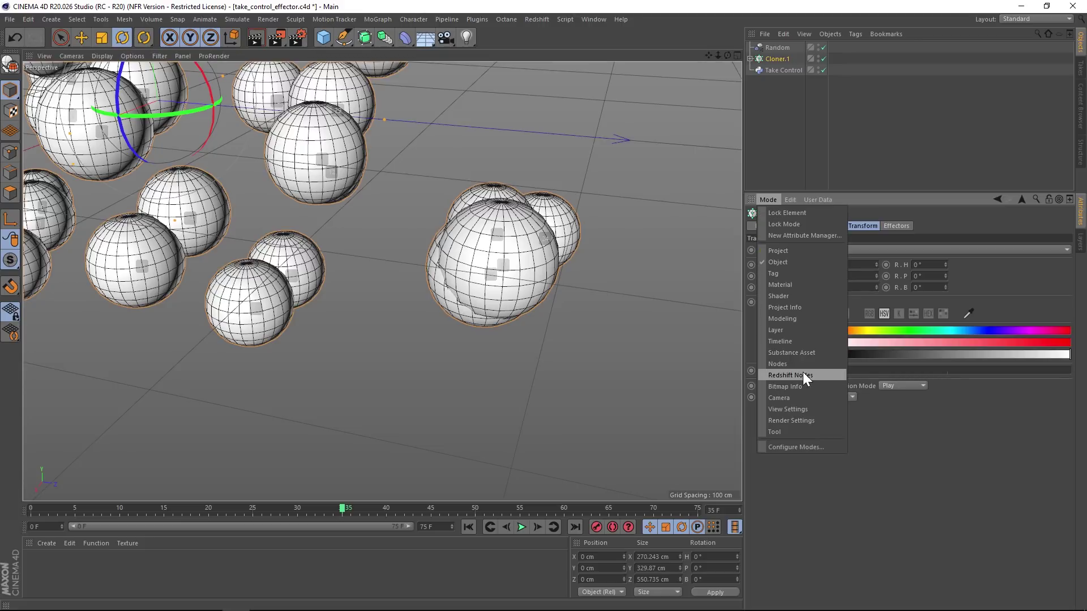
pyautogui.click(784, 410)
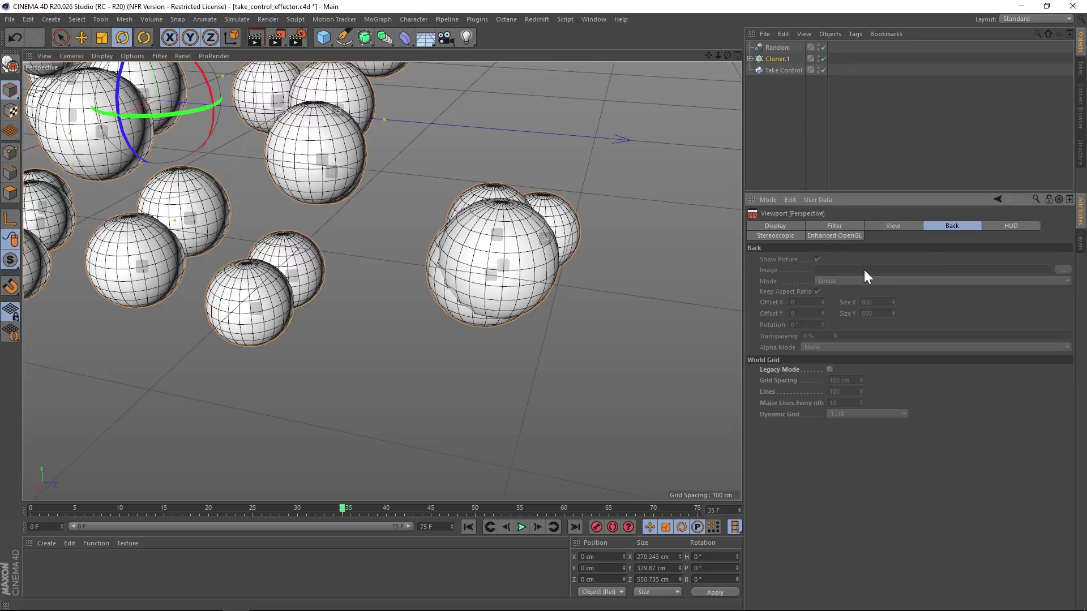
pyautogui.click(1011, 226)
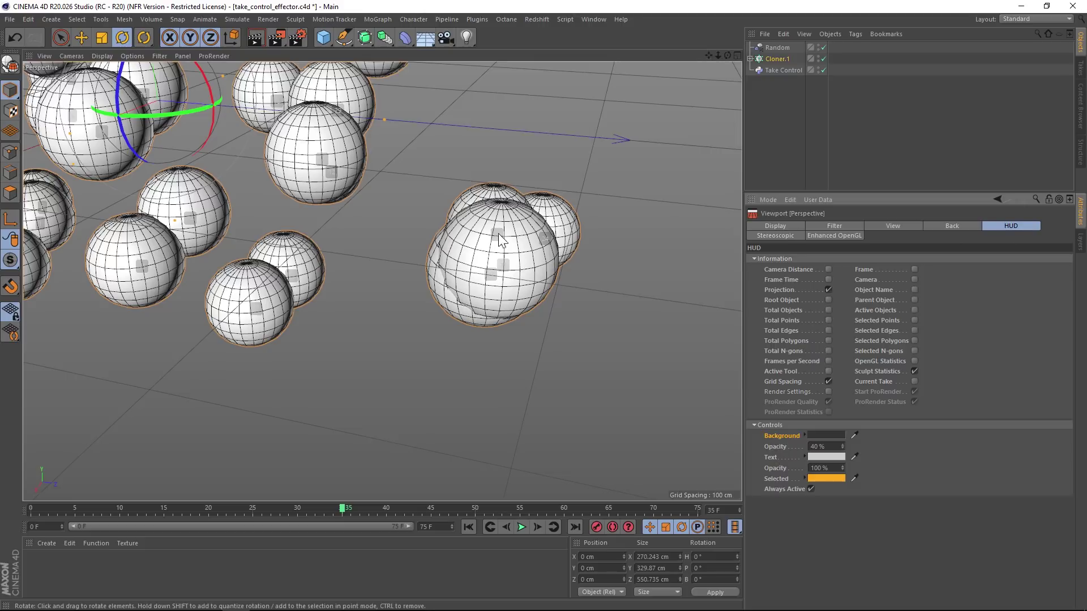
pyautogui.moveTo(844, 448)
pyautogui.mouseDown()
pyautogui.moveTo(889, 444)
pyautogui.moveTo(849, 450)
pyautogui.mouseUp()
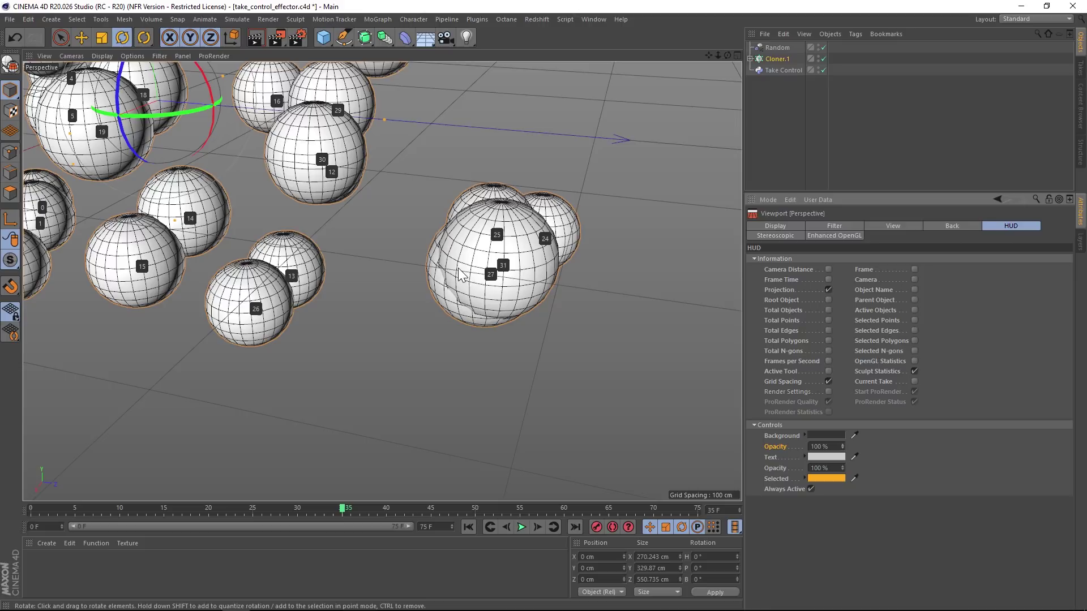
pyautogui.moveTo(511, 275)
pyautogui.keyDown('alt'); pyautogui.mouseDown()
pyautogui.moveTo(552, 278)
pyautogui.moveTo(529, 277)
pyautogui.mouseUp(); pyautogui.keyUp('alt')
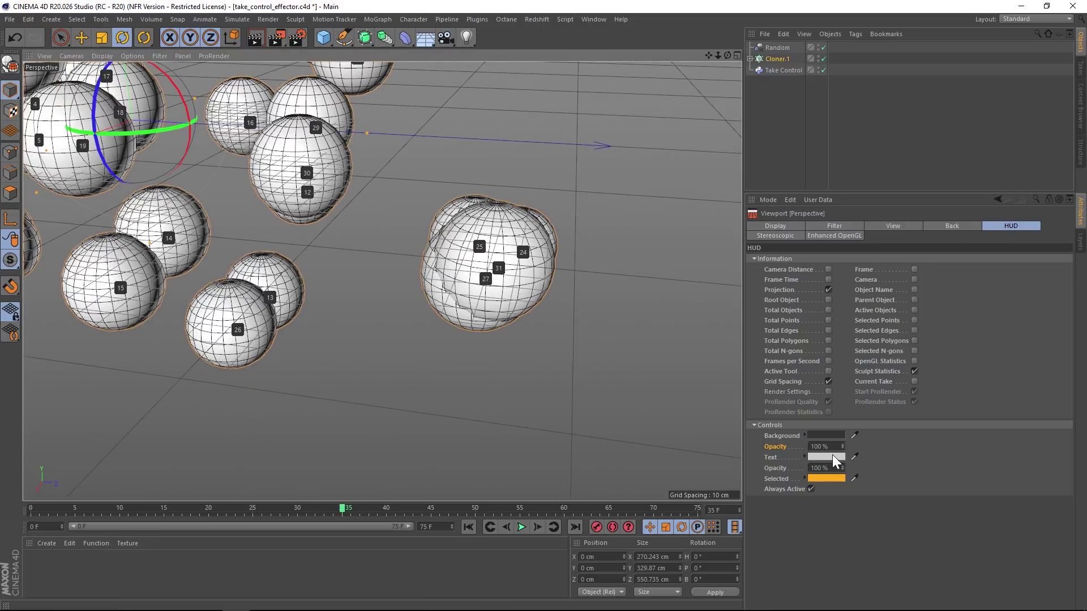
# - Set the HUD background color to bright yellow and the HUD text color to black
pyautogui.click(825, 436)
pyautogui.click(791, 434)
pyautogui.moveTo(917, 446); pyautogui.dragTo(949, 461)
pyautogui.click(936, 458)
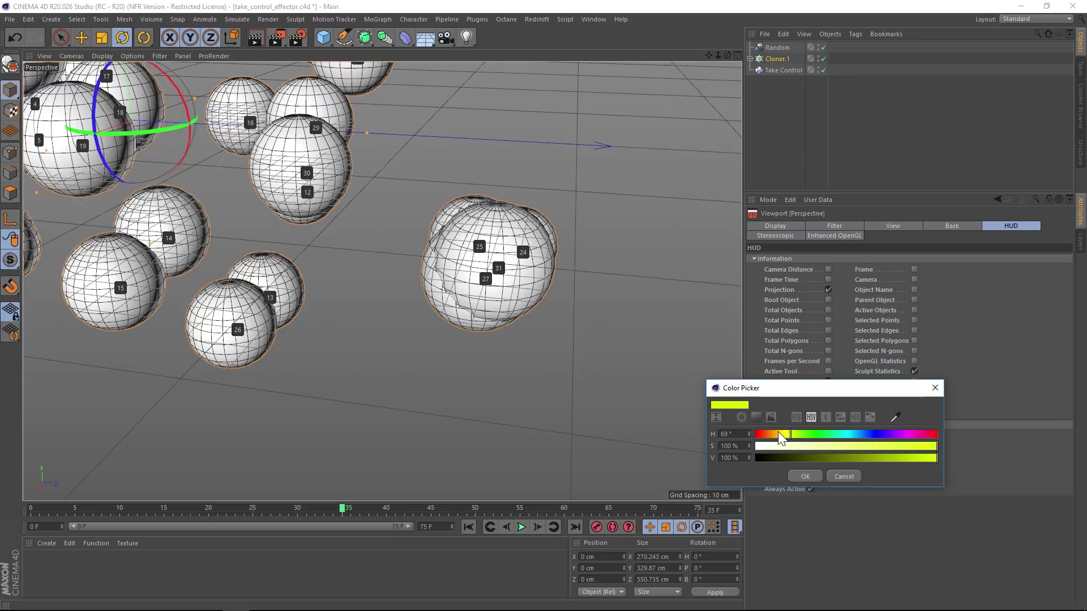
pyautogui.click(804, 476)
pyautogui.click(832, 459)
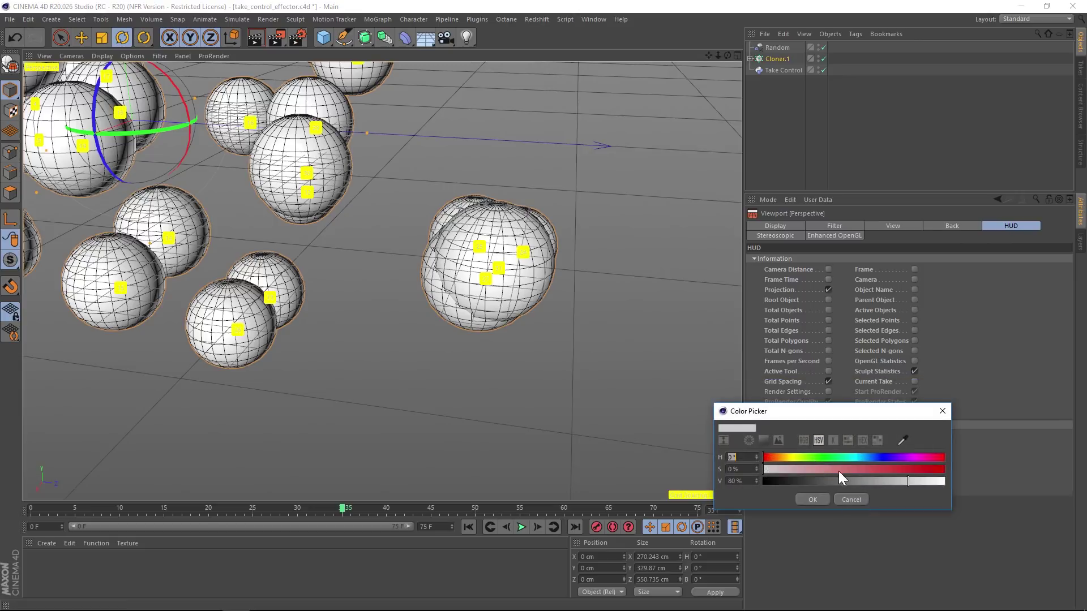
pyautogui.press('Return')
# - Check the index numbers of the overlapping spheres and add the Take Control effector to their Cloner's effectors list
pyautogui.keyDown('alt'); pyautogui.moveTo(473, 285); pyautogui.dragTo(431, 292); pyautogui.keyUp('alt')
pyautogui.scroll(6, 433, 298)
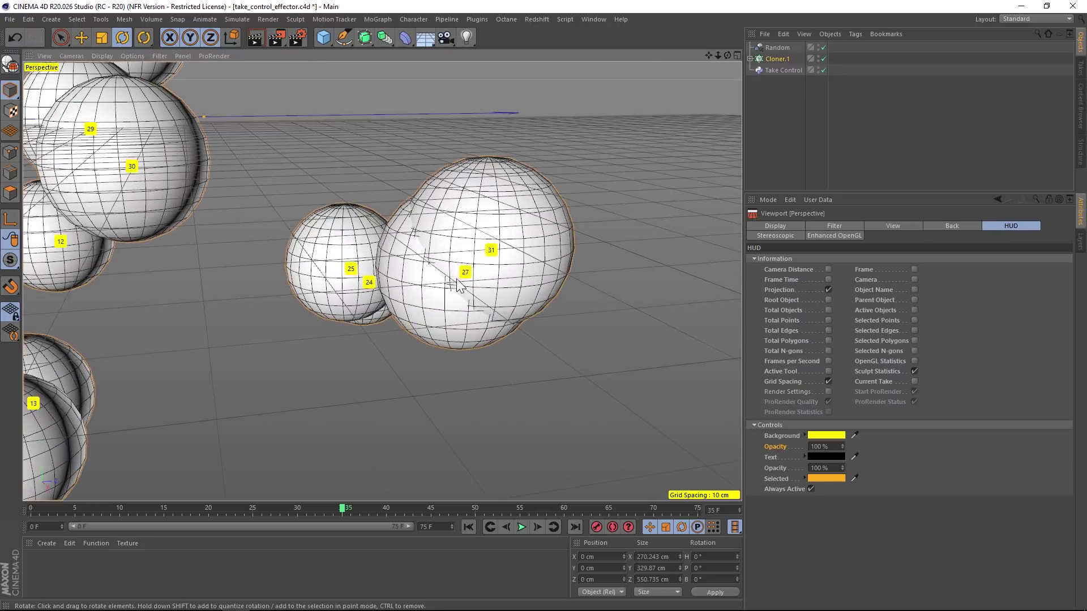
pyautogui.keyDown('alt'); pyautogui.moveTo(406, 300); pyautogui.dragTo(370, 301); pyautogui.keyUp('alt')
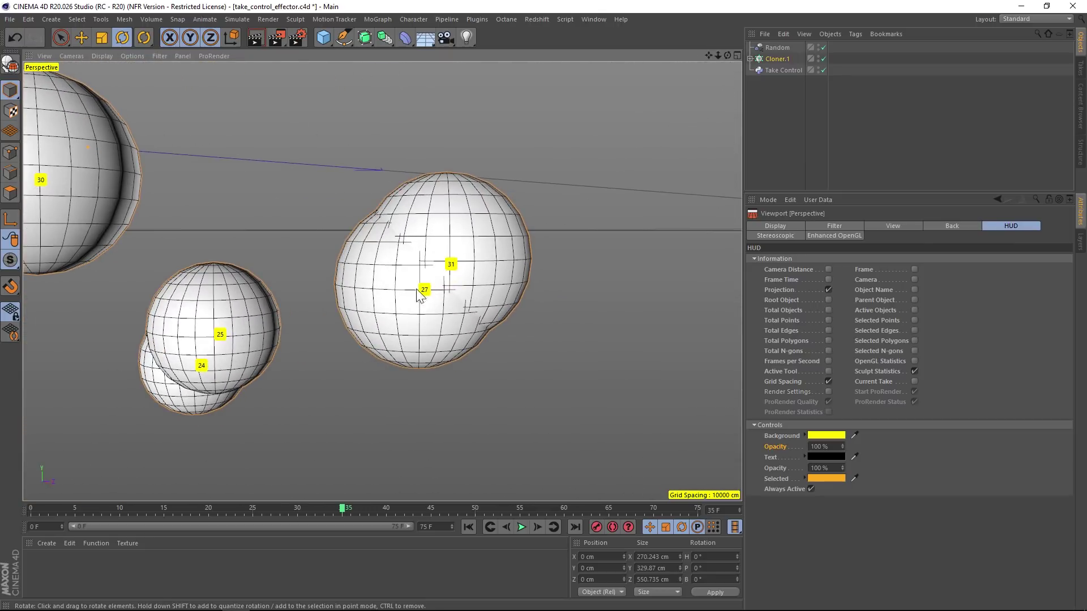
pyautogui.keyDown('alt'); pyautogui.moveTo(505, 259); pyautogui.dragTo(556, 266); pyautogui.keyUp('alt')
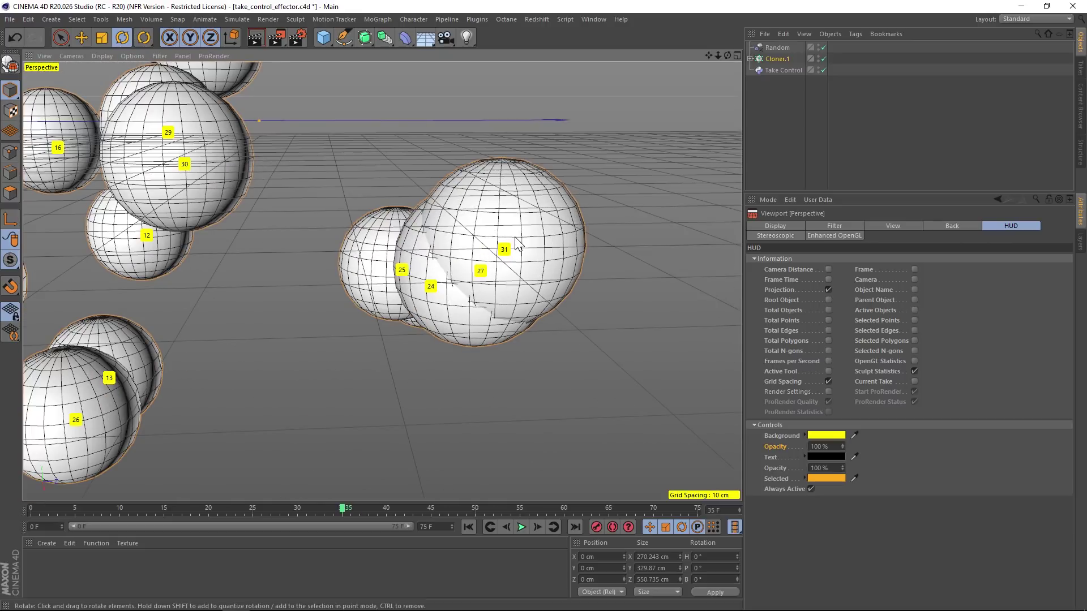
pyautogui.keyDown('alt'); pyautogui.moveTo(503, 241); pyautogui.dragTo(527, 230); pyautogui.keyUp('alt')
pyautogui.click(777, 59)
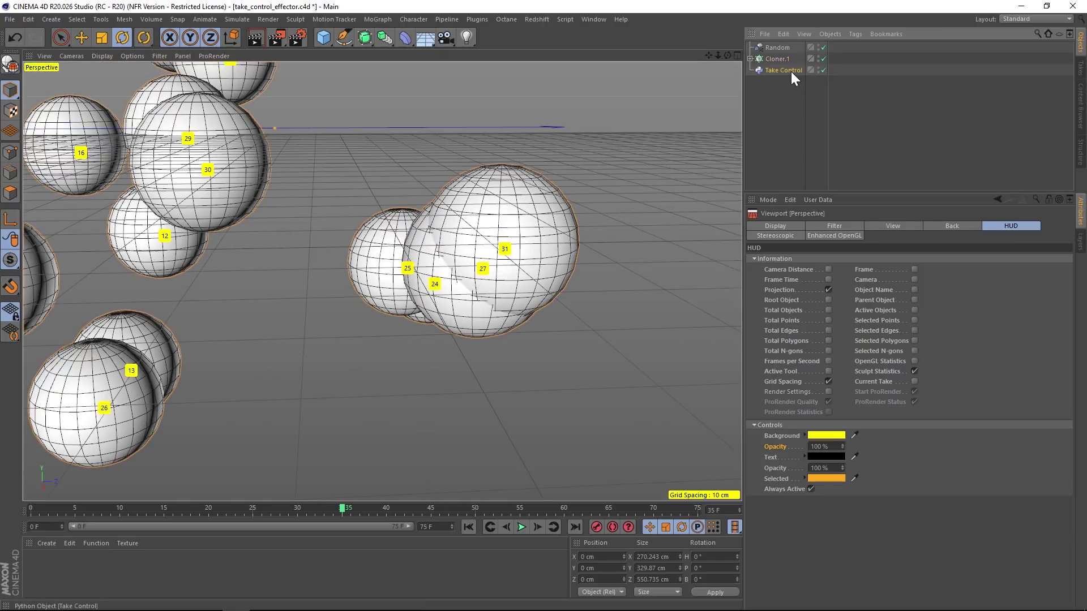
pyautogui.click(862, 226)
pyautogui.click(896, 226)
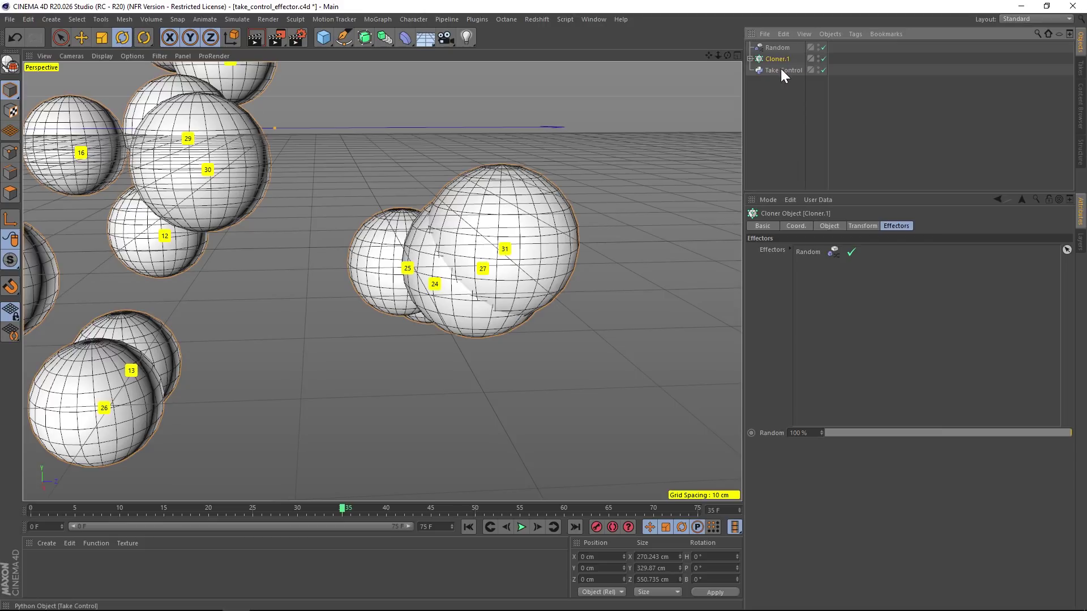
pyautogui.moveTo(832, 290); pyautogui.dragTo(833, 290)
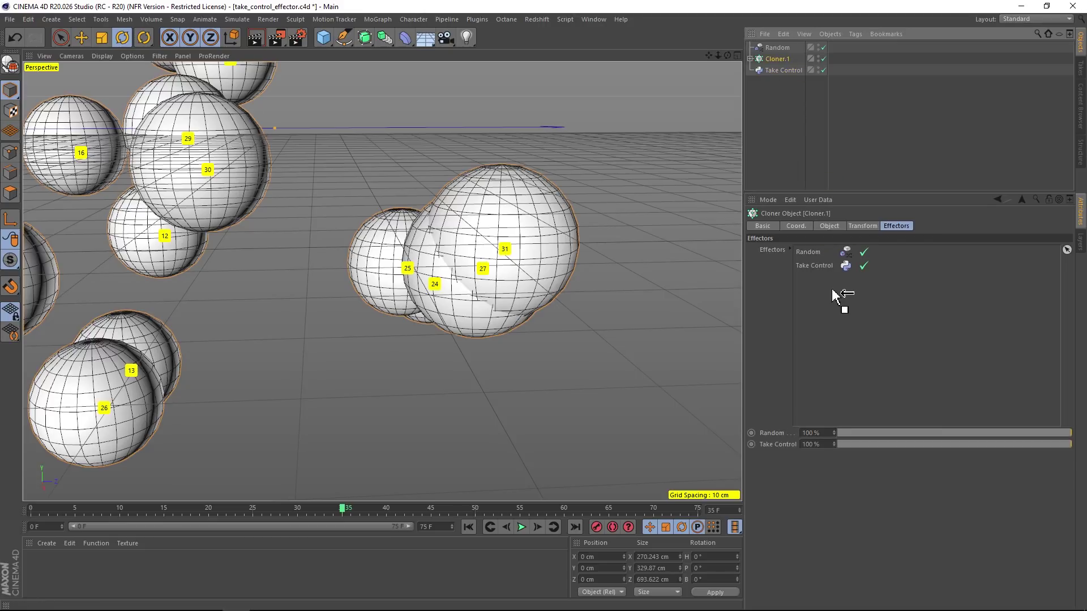
# - Set the Take Control effector's Clone ID to 31 and send it to that sphere's original position, ready for moving
pyautogui.click(783, 70)
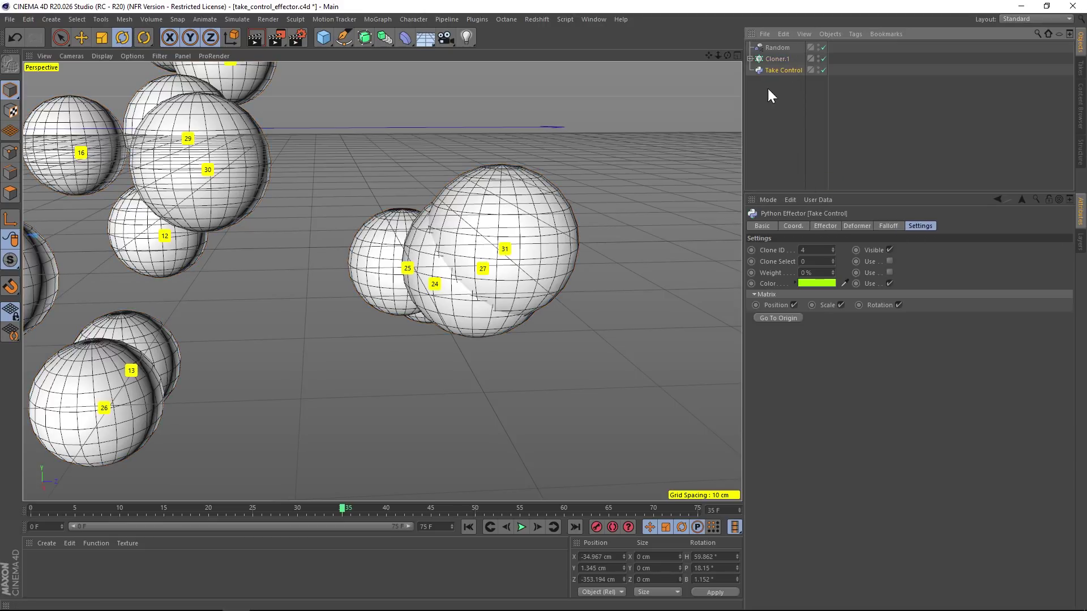
pyautogui.click(830, 251)
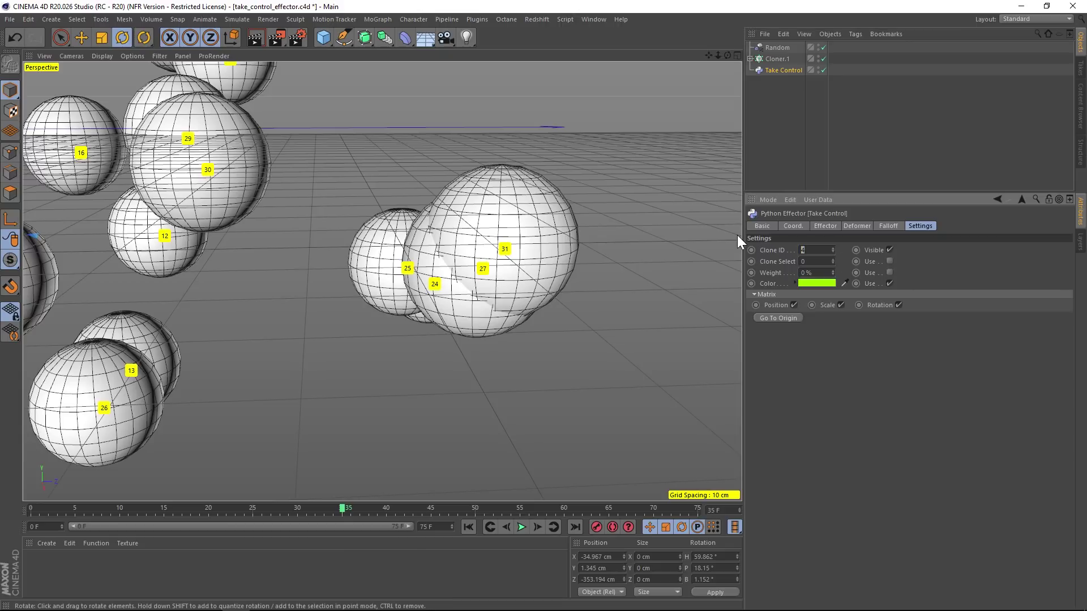
pyautogui.write('31')
pyautogui.press('Return')
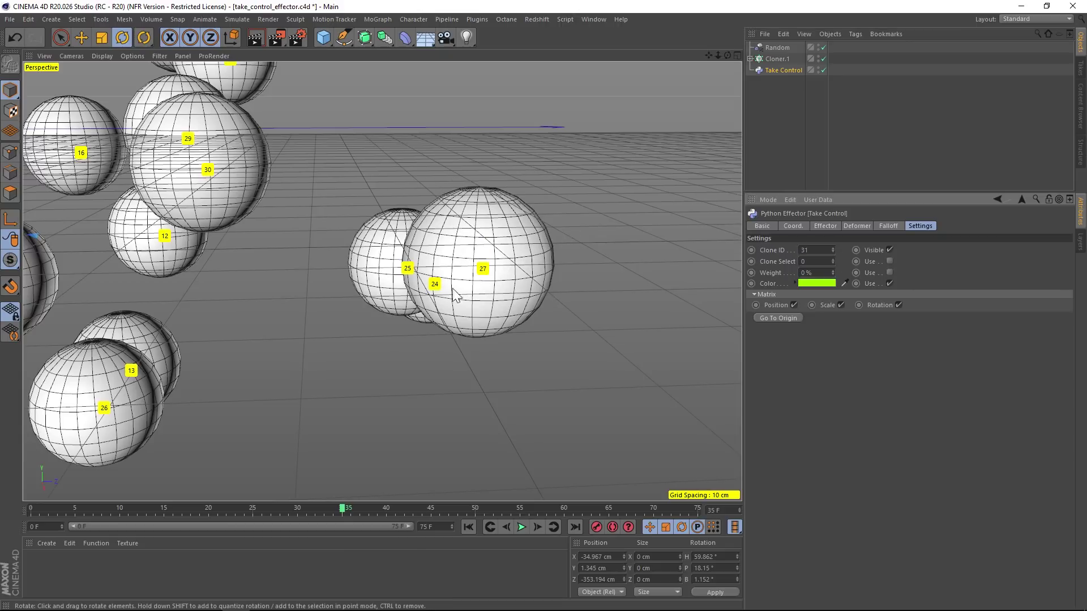
pyautogui.click(777, 318)
pyautogui.press('e')
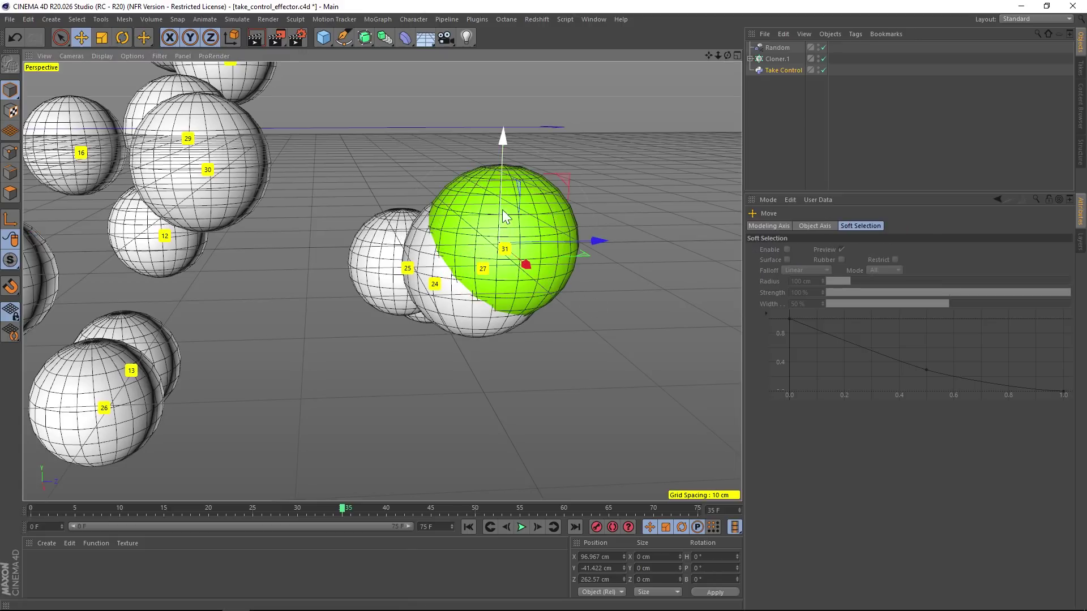
# - Move clone 31 away from neighbouring clones 24, 25 and 27, to about X 93 cm, Y -16 cm, Z 321 cm
pyautogui.moveTo(475, 231)
pyautogui.mouseDown()
pyautogui.moveTo(491, 253)
pyautogui.moveTo(573, 288)
pyautogui.moveTo(628, 361)
pyautogui.mouseUp()
pyautogui.keyDown('alt'); pyautogui.moveTo(406, 314); pyautogui.dragTo(294, 309, button='right'); pyautogui.keyUp('alt')
pyautogui.keyDown('alt'); pyautogui.moveTo(294, 309); pyautogui.dragTo(381, 288); pyautogui.keyUp('alt')
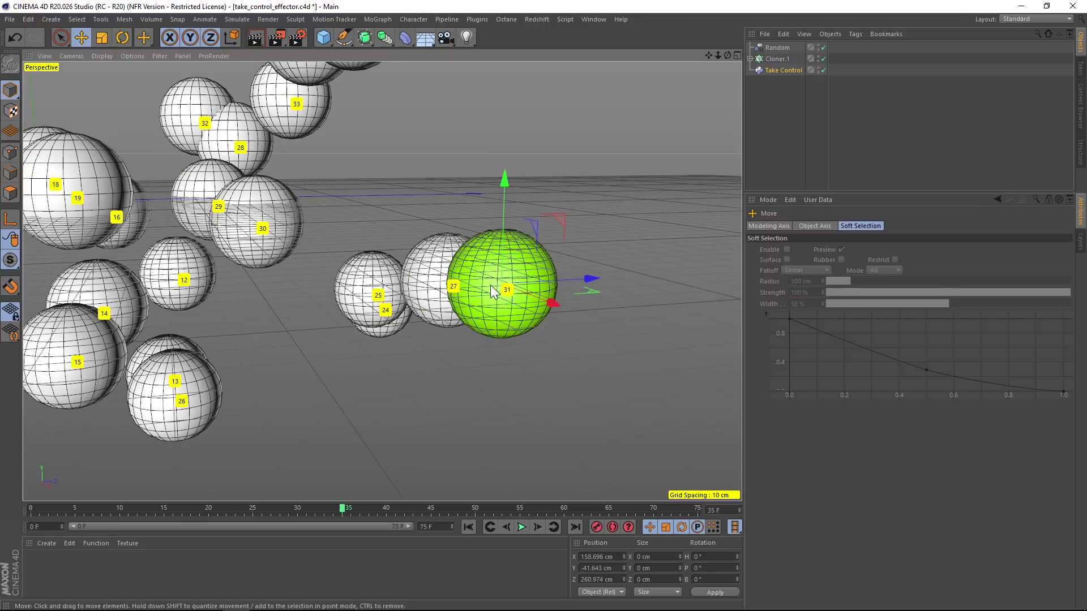
pyautogui.moveTo(493, 285); pyautogui.dragTo(555, 270)
pyautogui.moveTo(628, 278); pyautogui.dragTo(606, 243)
pyautogui.moveTo(545, 209); pyautogui.dragTo(549, 180)
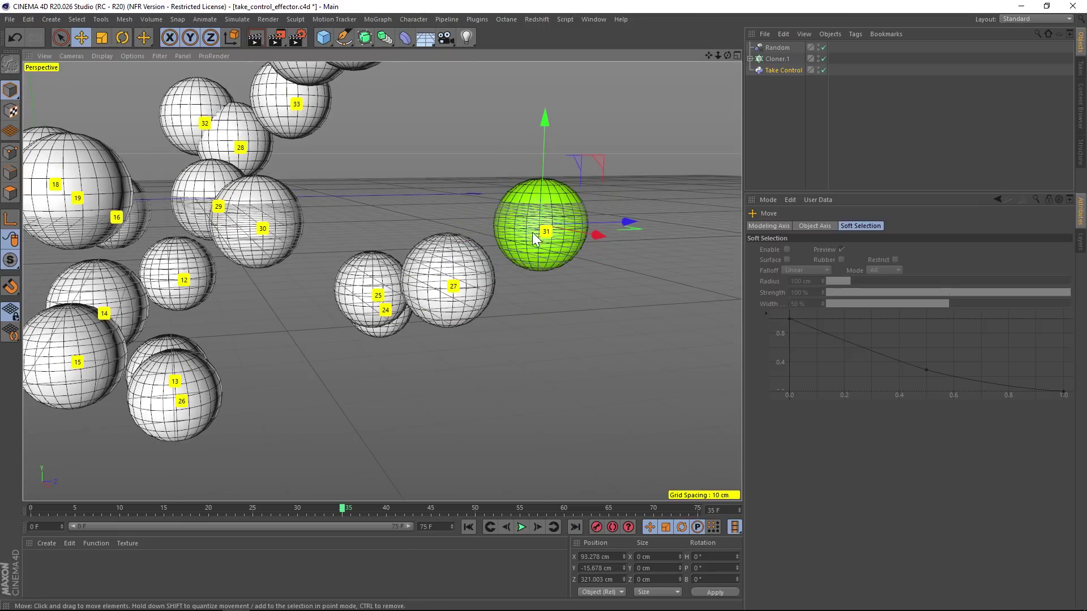
# - Show the Take Control effector's settings and raise clone 31 vertically to about Y -3 cm
pyautogui.keyDown('alt'); pyautogui.moveTo(229, 211); pyautogui.dragTo(160, 206); pyautogui.keyUp('alt')
pyautogui.moveTo(717, 55); pyautogui.dragTo(680, 54)
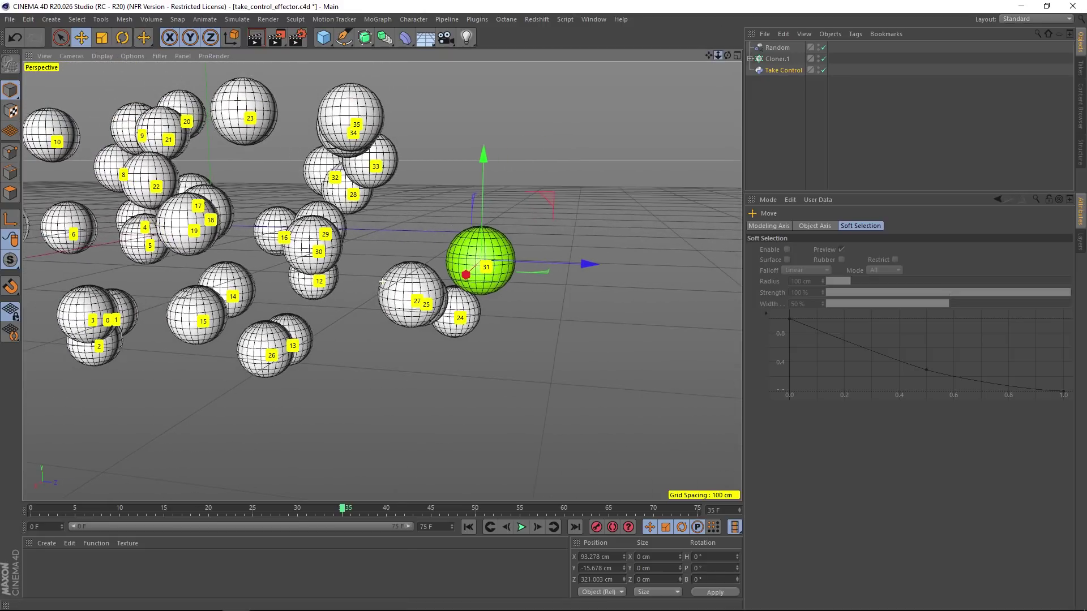
pyautogui.keyDown('alt'); pyautogui.moveTo(217, 214); pyautogui.dragTo(270, 219, button='middle'); pyautogui.keyUp('alt')
pyautogui.keyDown('alt'); pyautogui.moveTo(271, 225); pyautogui.dragTo(302, 236); pyautogui.keyUp('alt')
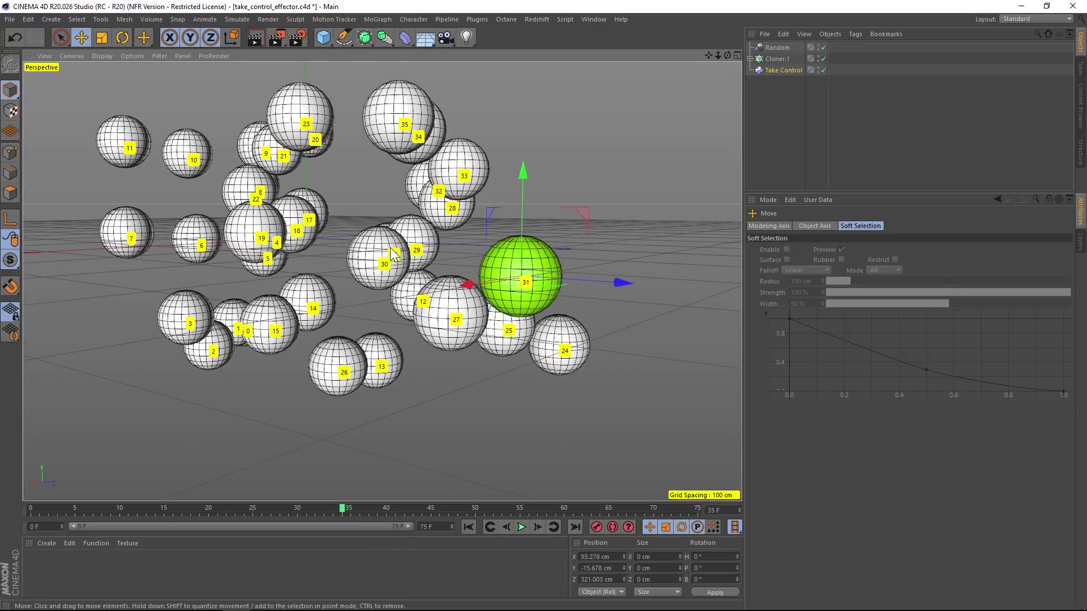
pyautogui.keyDown('alt'); pyautogui.moveTo(395, 256); pyautogui.dragTo(396, 259); pyautogui.keyUp('alt')
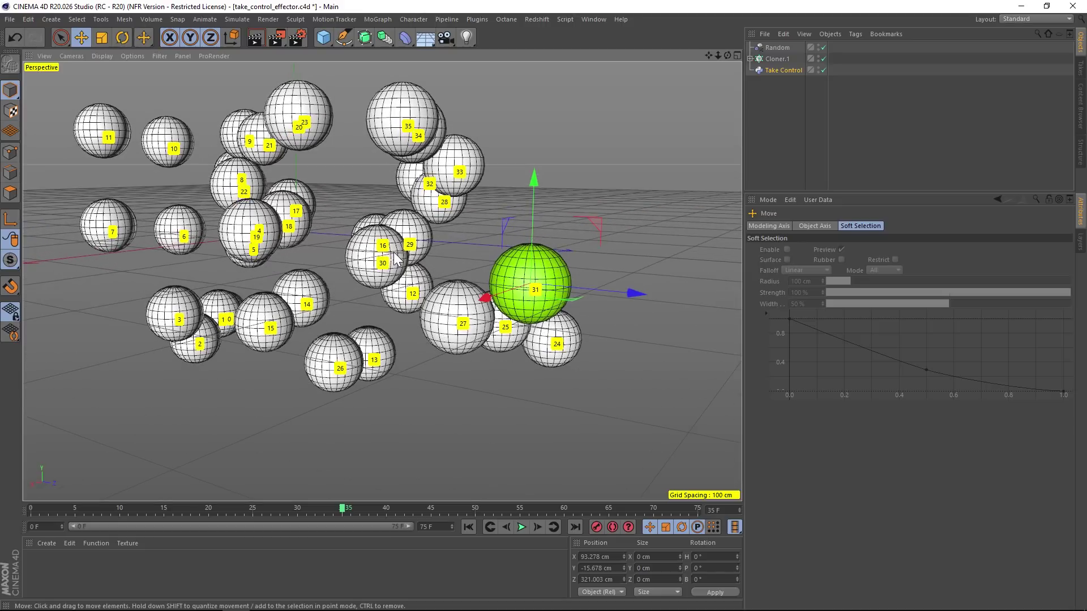
pyautogui.click(785, 70)
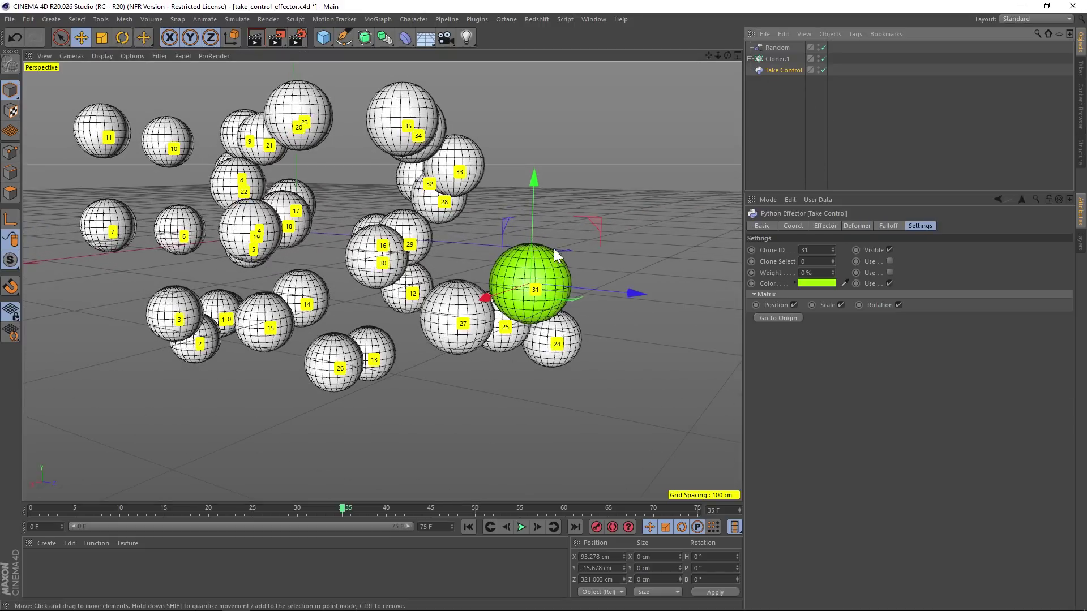
pyautogui.moveTo(534, 215); pyautogui.dragTo(534, 200)
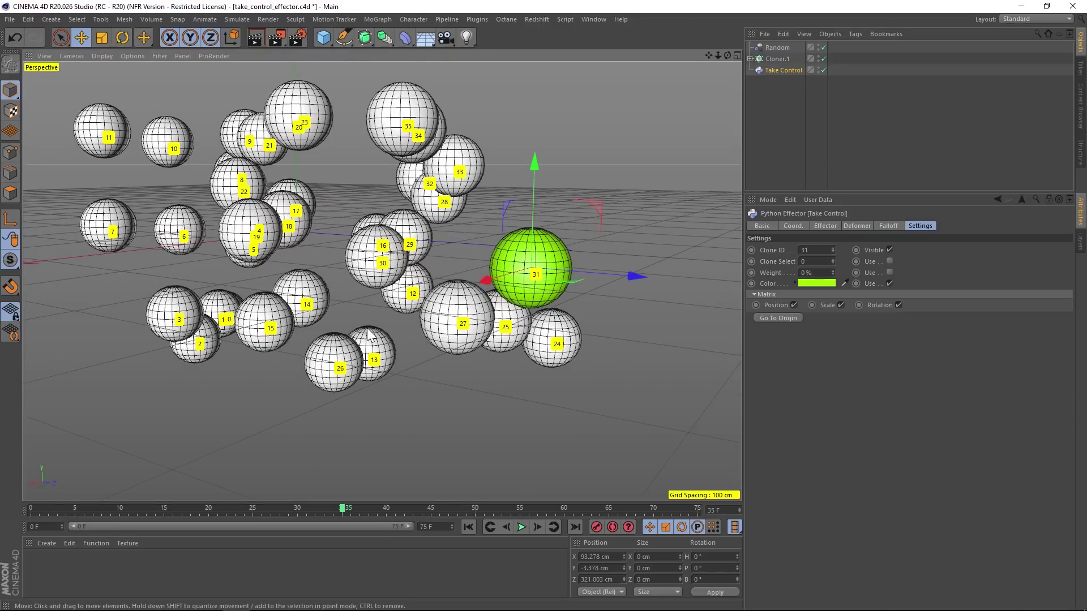
pyautogui.scroll(-2, 368, 333)
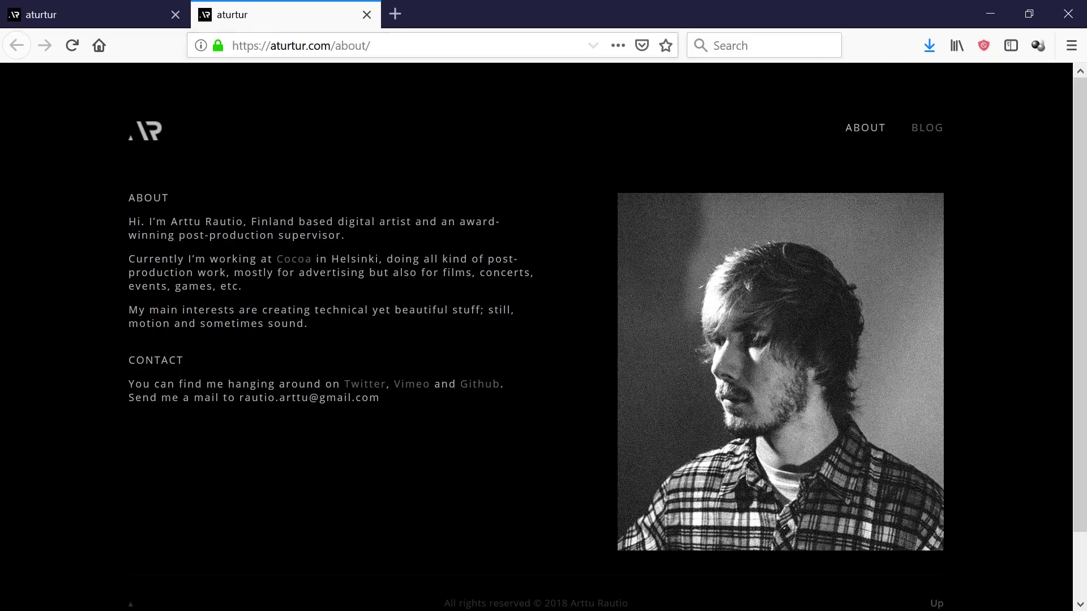